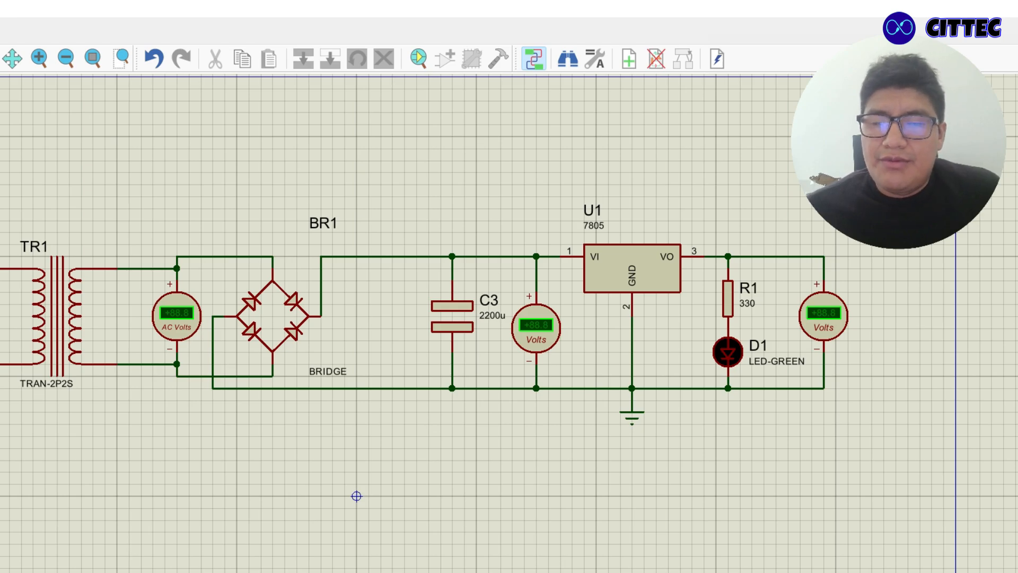
# Step: Look over the power supply schematic from the AC source and transformer through the bridge rectifier to the output voltmeter
pyautogui.scroll(1, 357, 496)
pyautogui.scroll(-1, 342, 522)
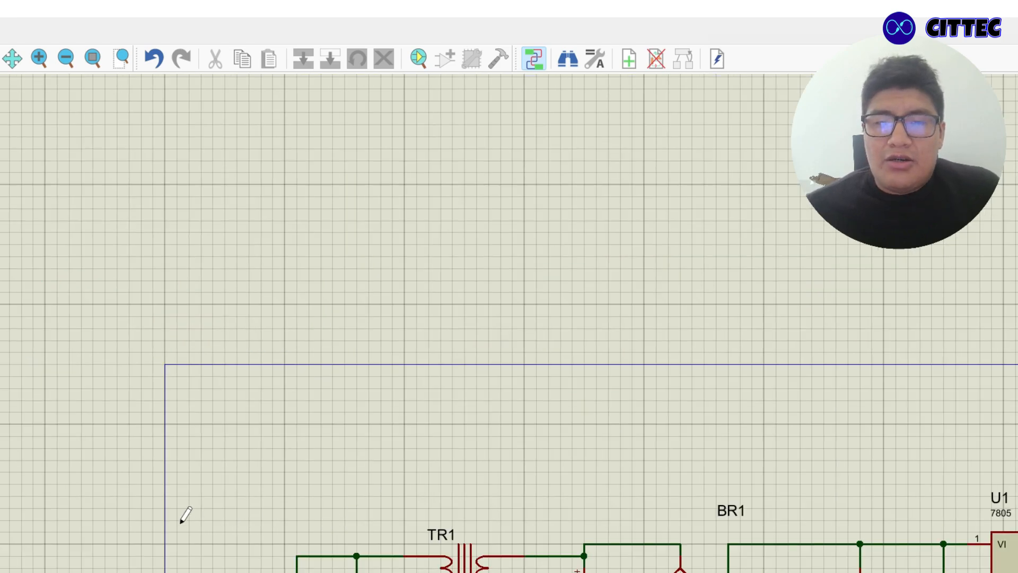
pyautogui.scroll(-1, 24, 431)
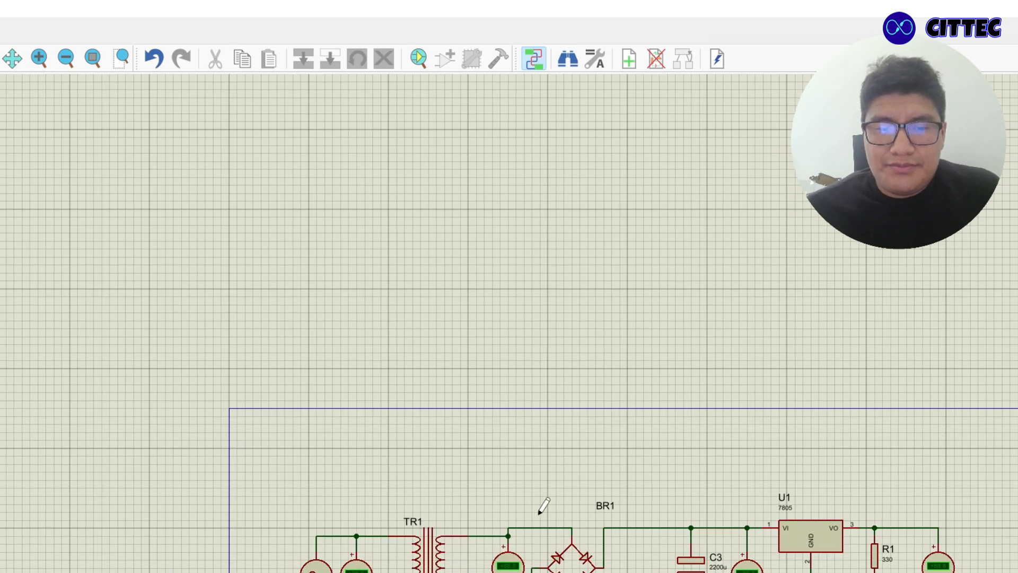
pyautogui.scroll(1, 539, 513)
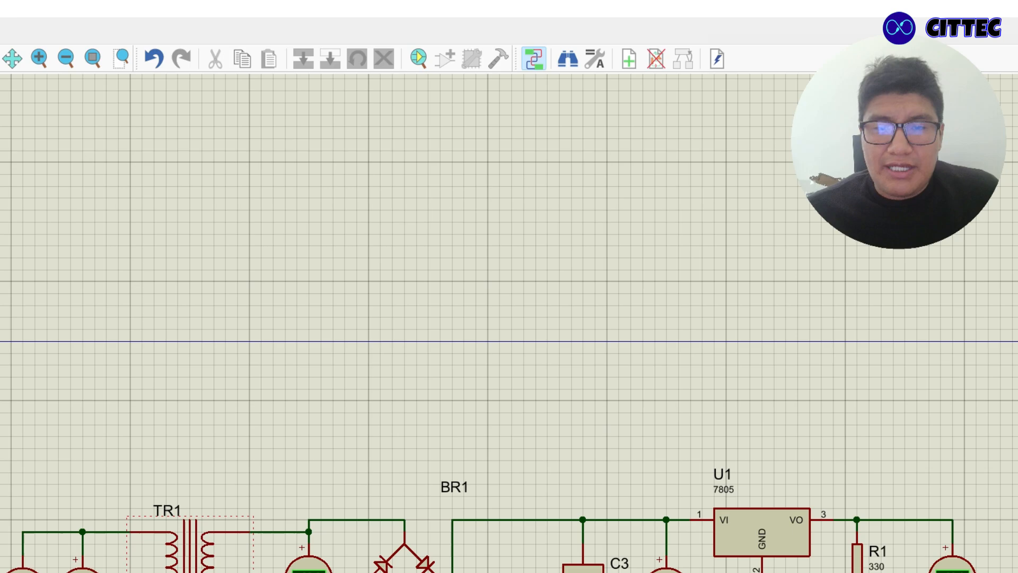
pyautogui.scroll(-2, 130, 484)
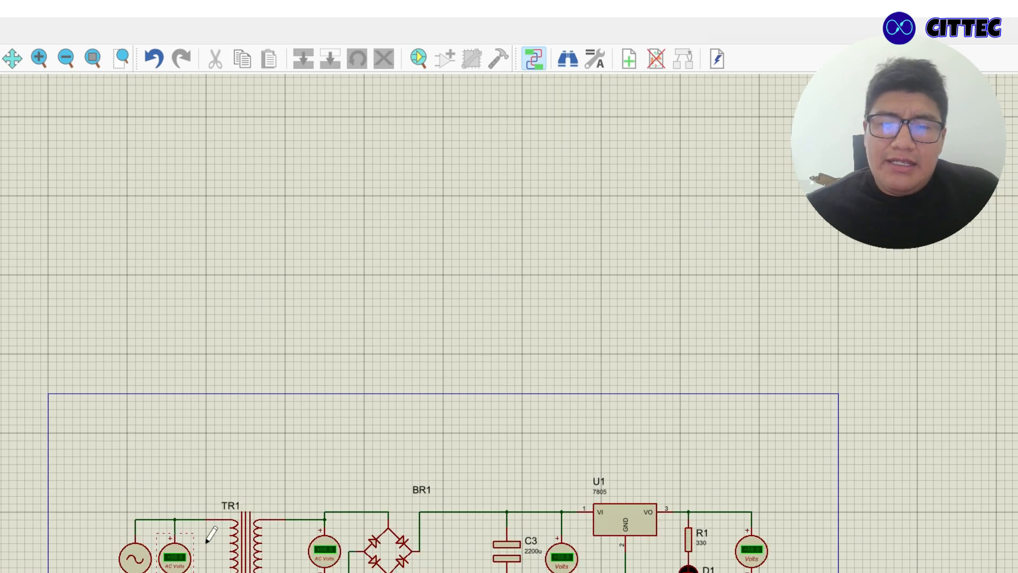
pyautogui.scroll(1, 350, 480)
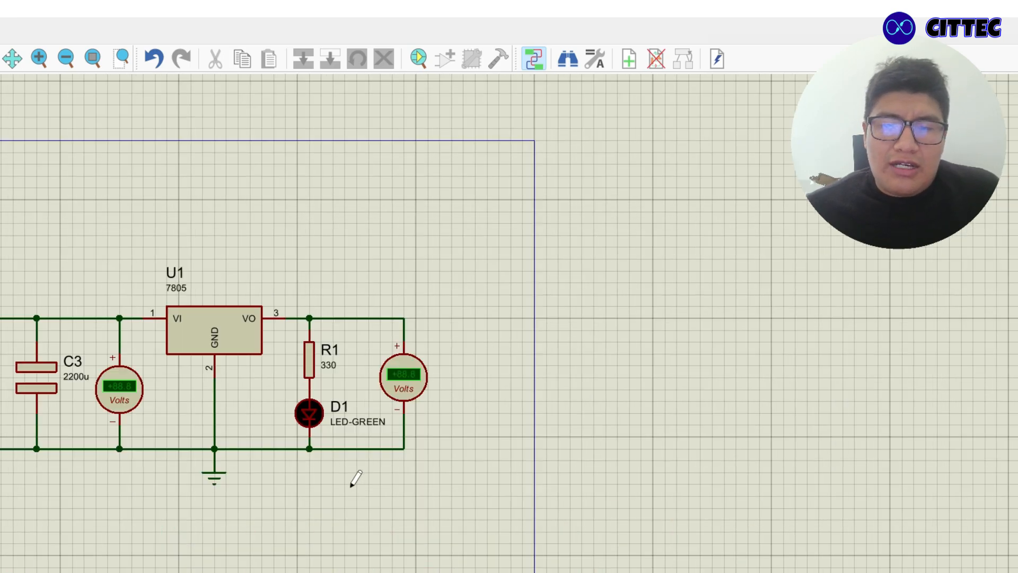
pyautogui.scroll(-1, 352, 478)
pyautogui.scroll(-2, 351, 480)
pyautogui.scroll(4, 304, 473)
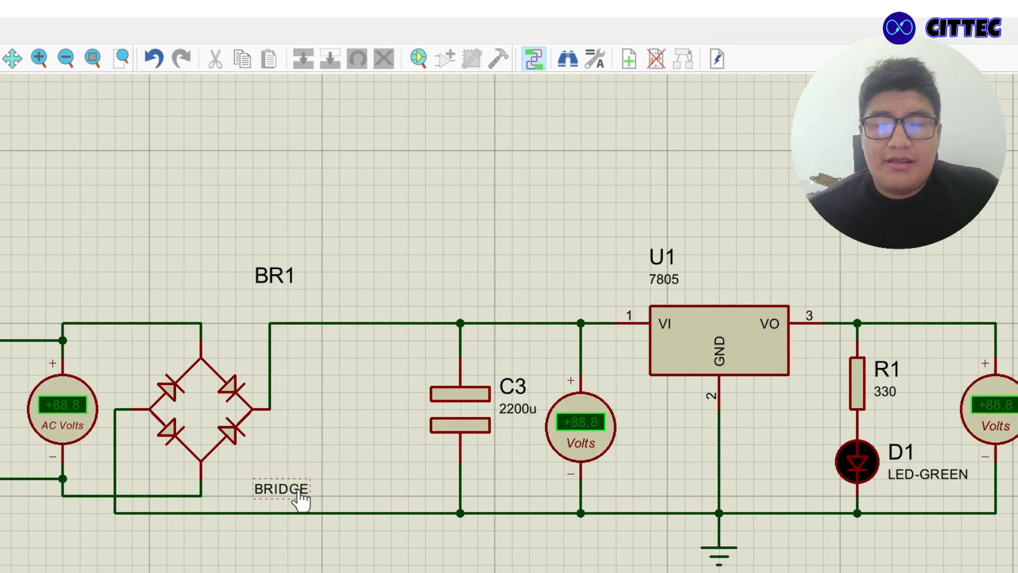
pyautogui.scroll(-1, 300, 498)
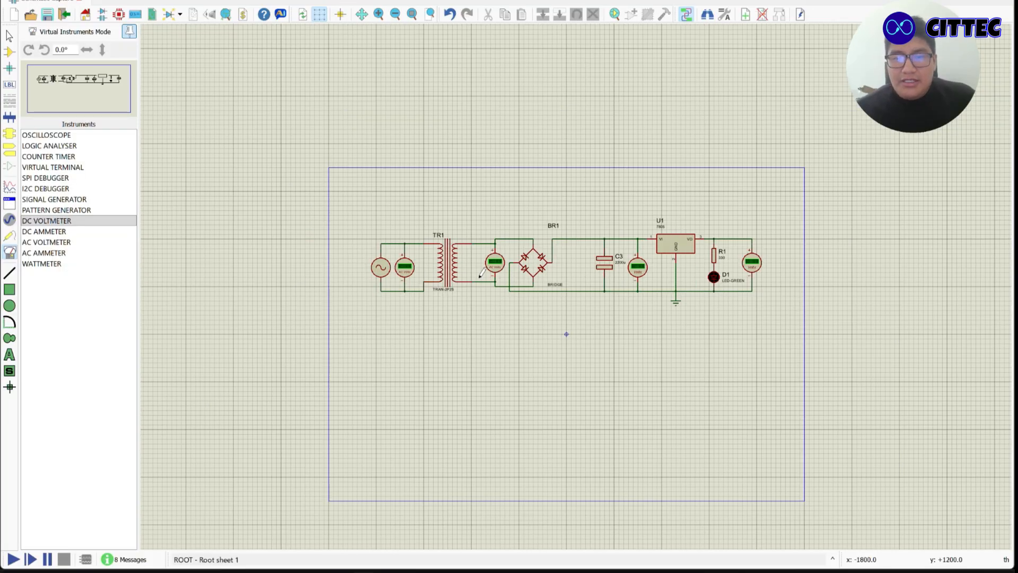
pyautogui.scroll(3, 344, 295)
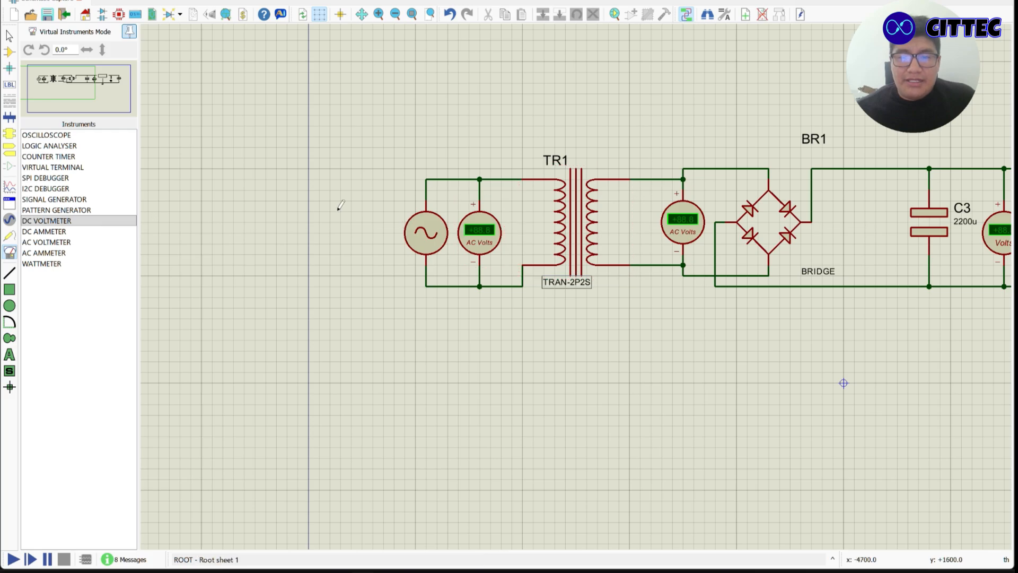
pyautogui.scroll(1, 338, 210)
pyautogui.scroll(-3, 560, 275)
pyautogui.scroll(2, 762, 351)
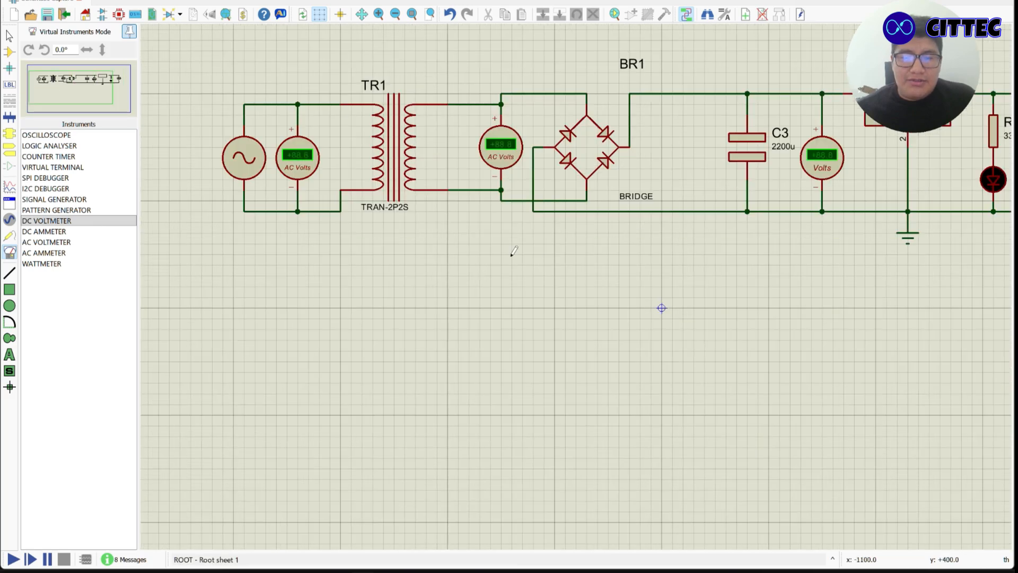
# Step: Search the device library for "vsine", select the sine wave AC voltage source result, and close the picker without adding it
pyautogui.click(254, 180)
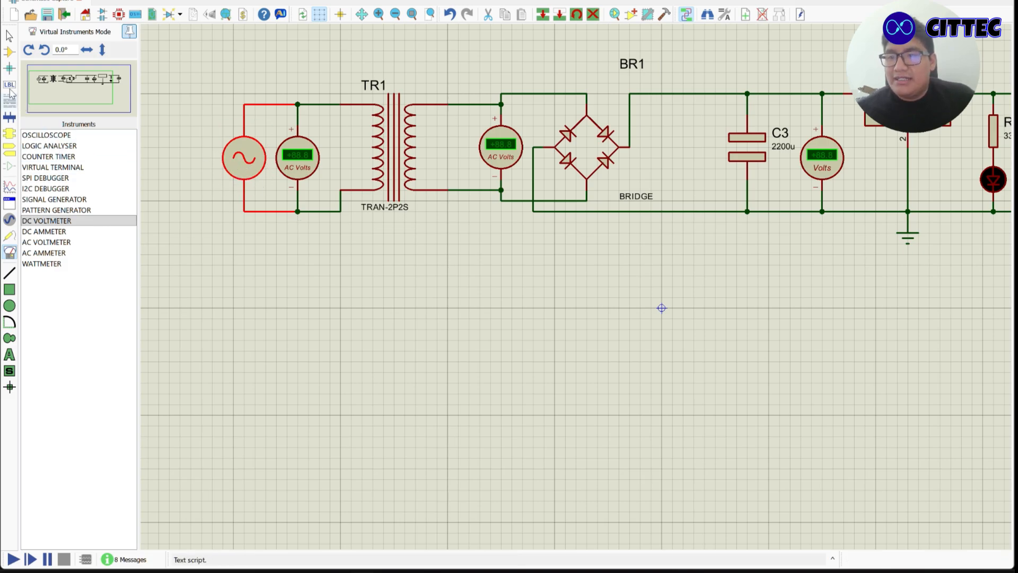
pyautogui.click(9, 51)
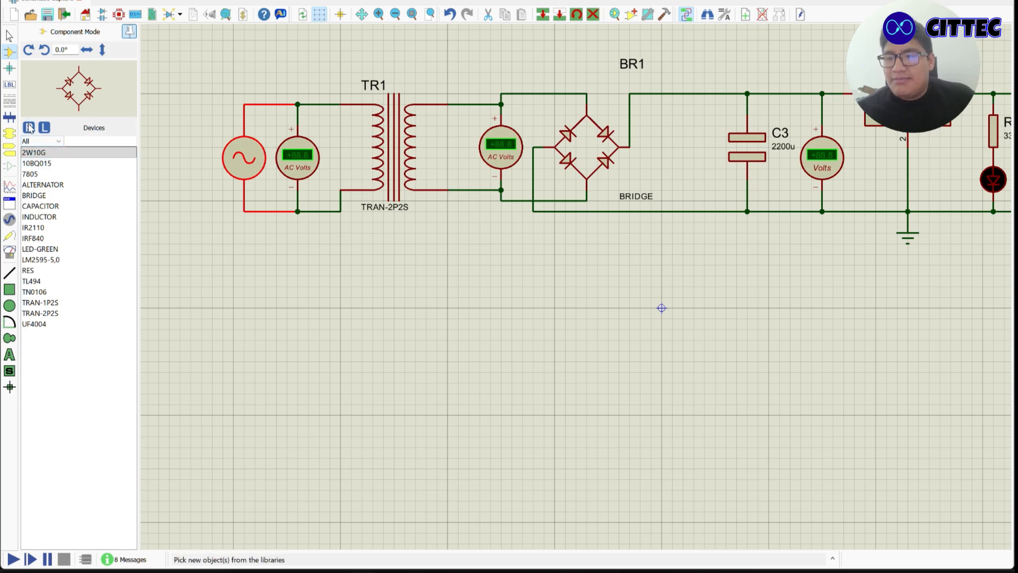
pyautogui.click(30, 128)
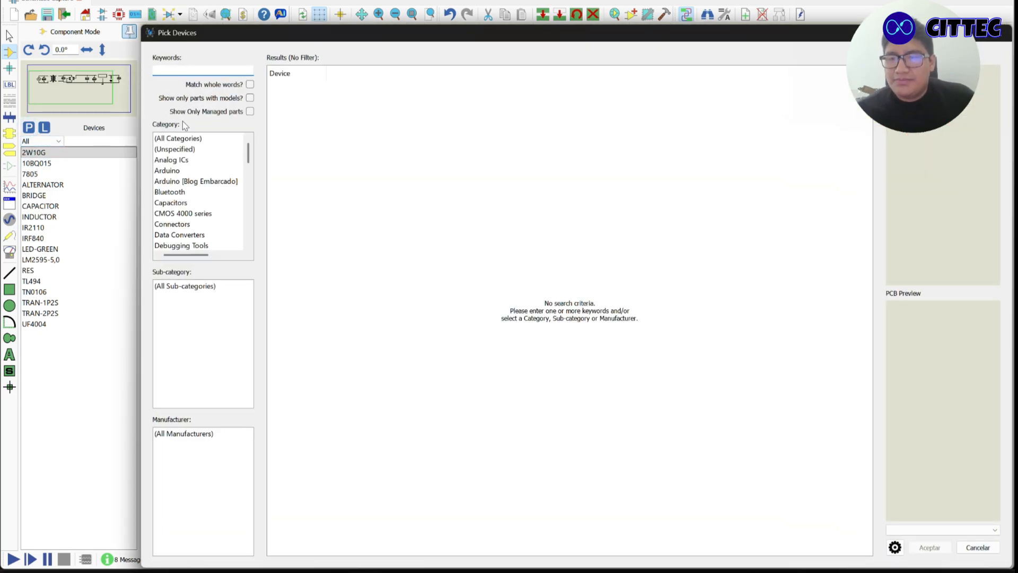
pyautogui.write('v')
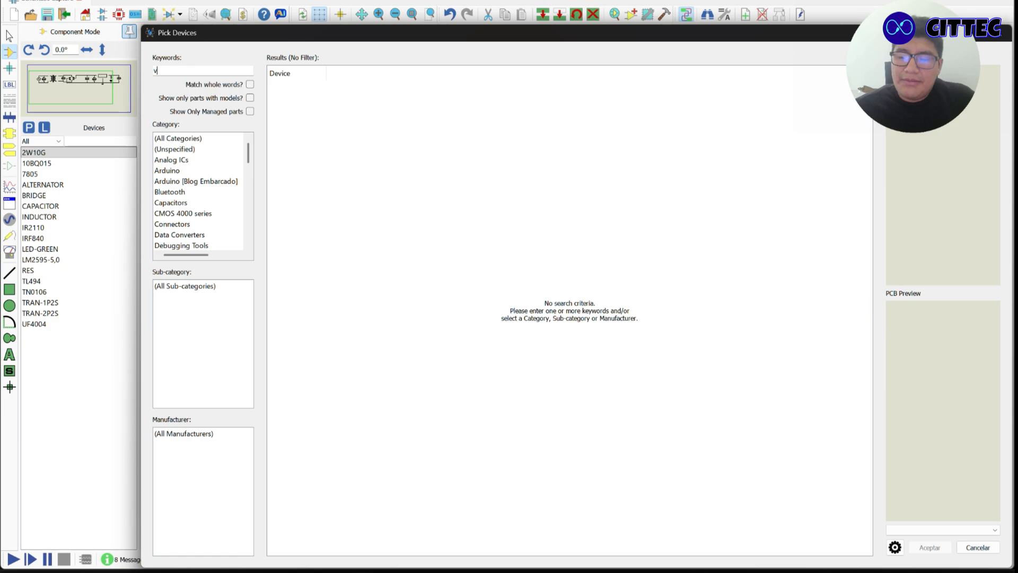
pyautogui.write('sine')
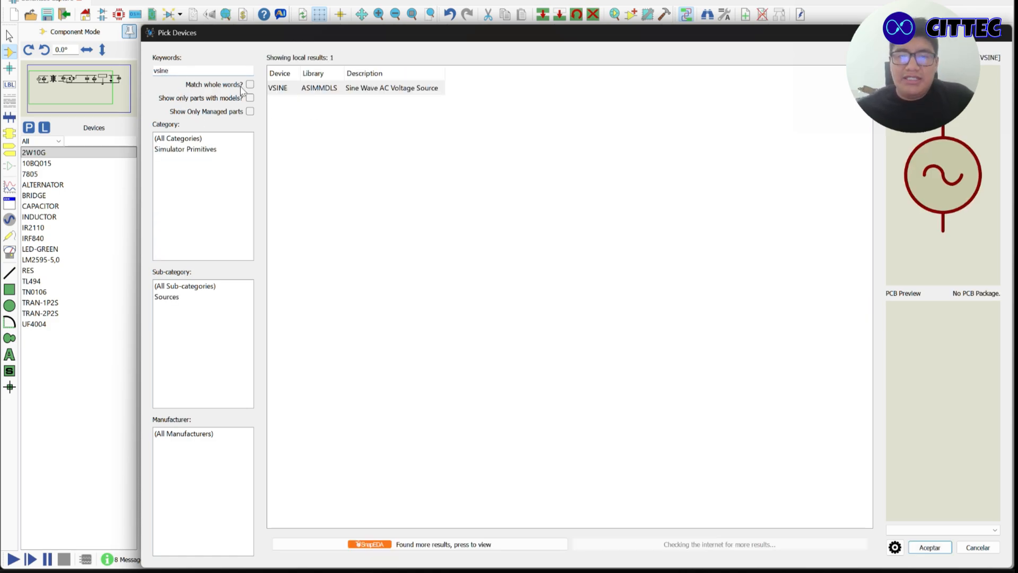
pyautogui.click(319, 89)
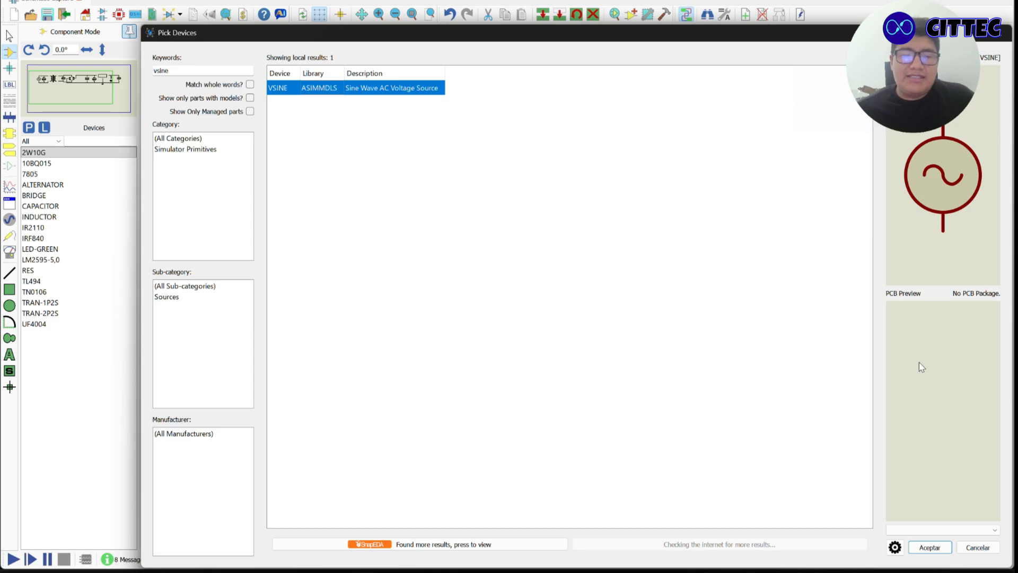
pyautogui.click(978, 548)
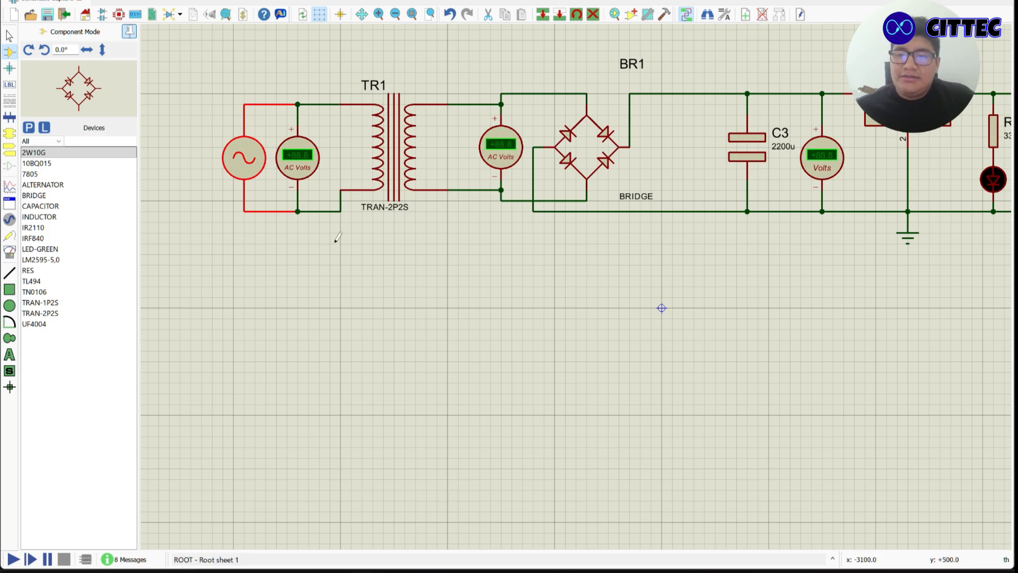
# Step: Examine the transformer, bridge rectifier BR1, filter capacitor C3 and 7805 regulator U1 in turn
pyautogui.click(387, 152)
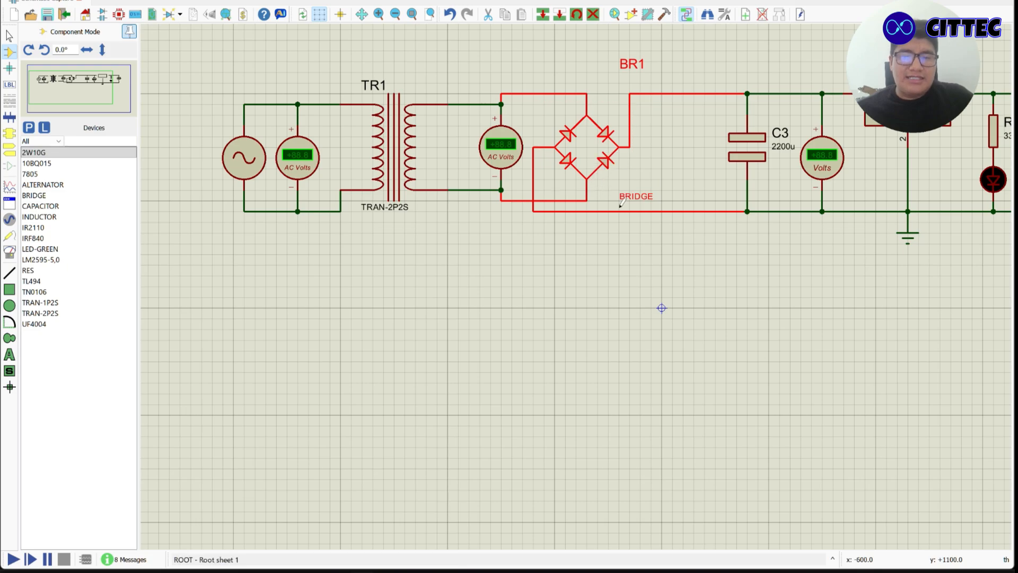
pyautogui.scroll(-2, 623, 209)
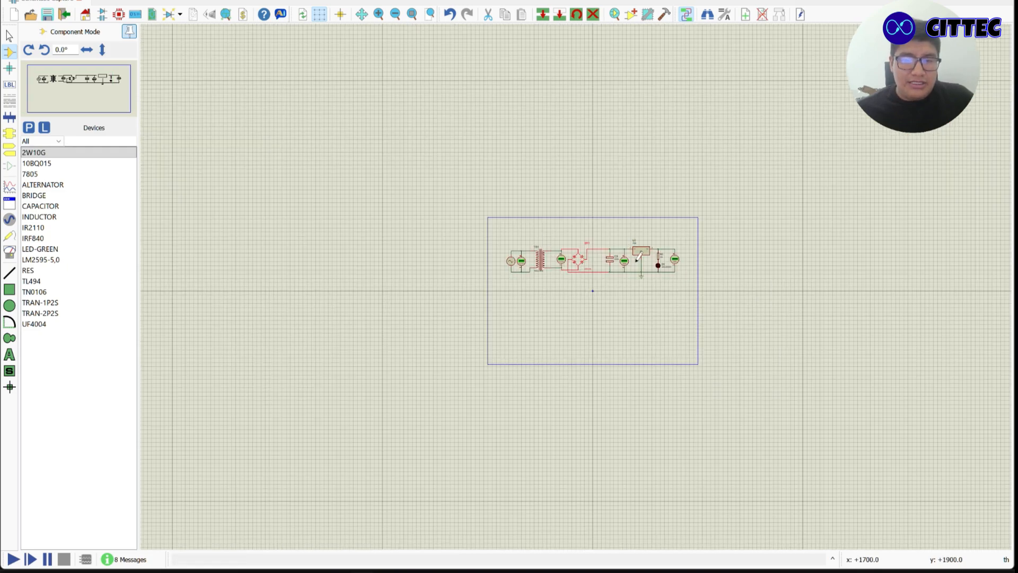
pyautogui.scroll(1, 558, 304)
pyautogui.scroll(2, 558, 304)
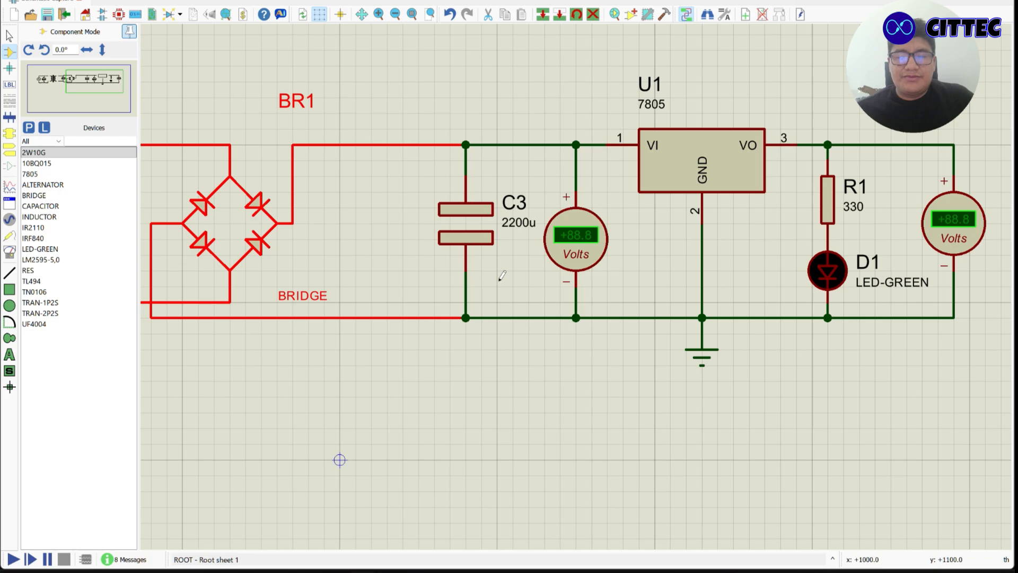
pyautogui.click(449, 249)
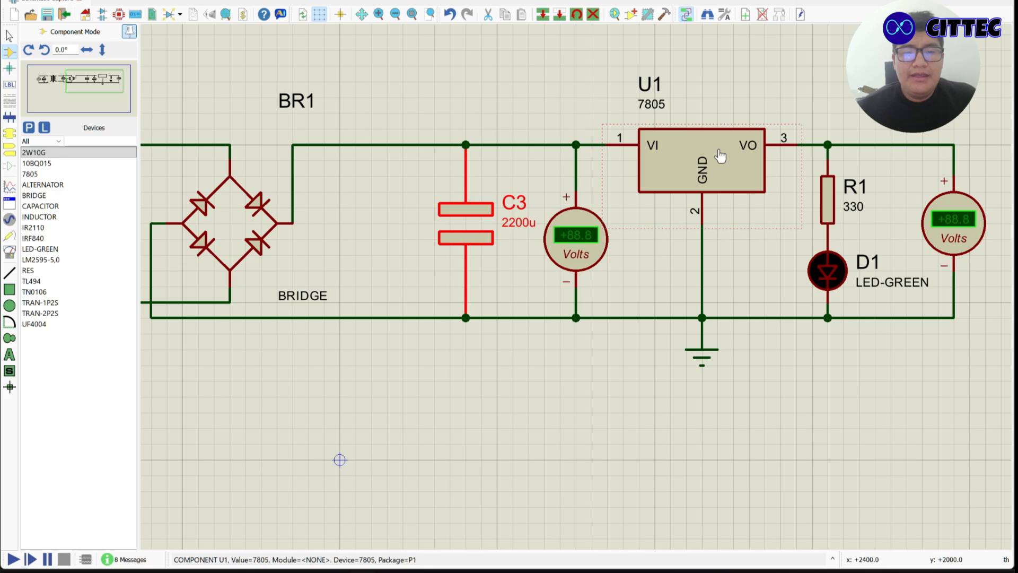
pyautogui.click(700, 180)
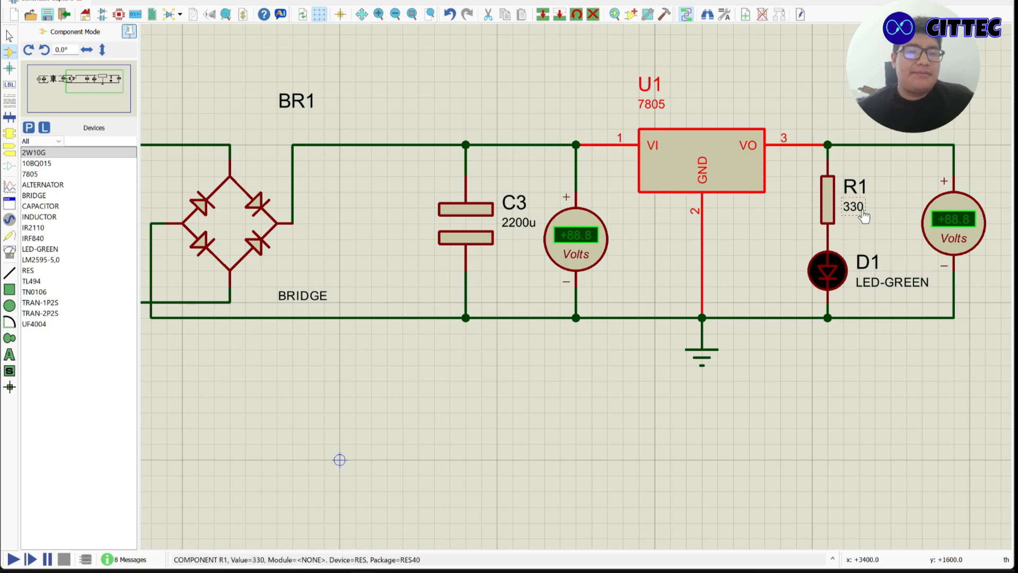
# Step: Check the amplitude and frequency in the AC source's properties, accept them as they are, and deselect the source
pyautogui.scroll(-3, 328, 252)
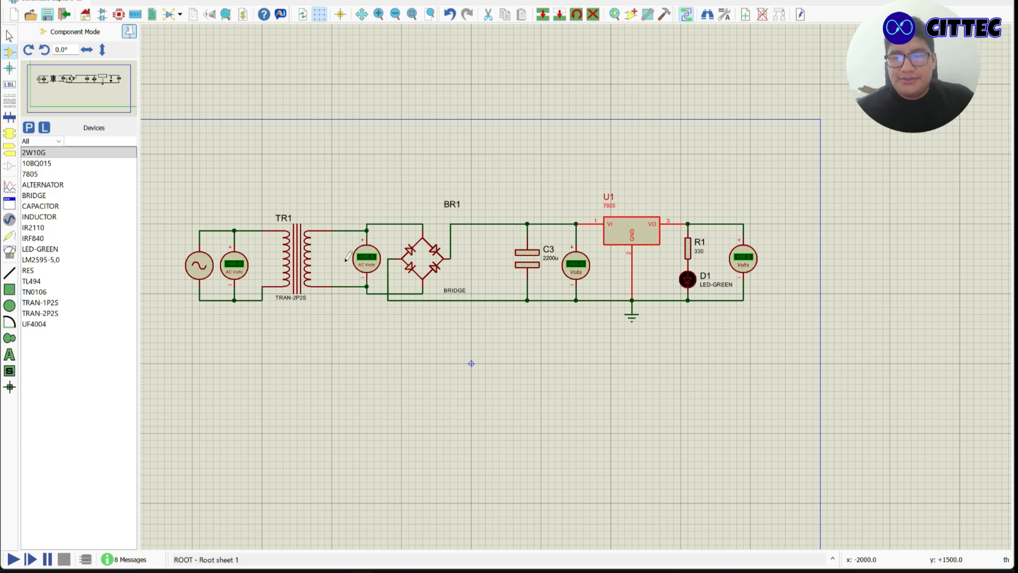
pyautogui.scroll(-1, 574, 288)
pyautogui.scroll(1, 329, 276)
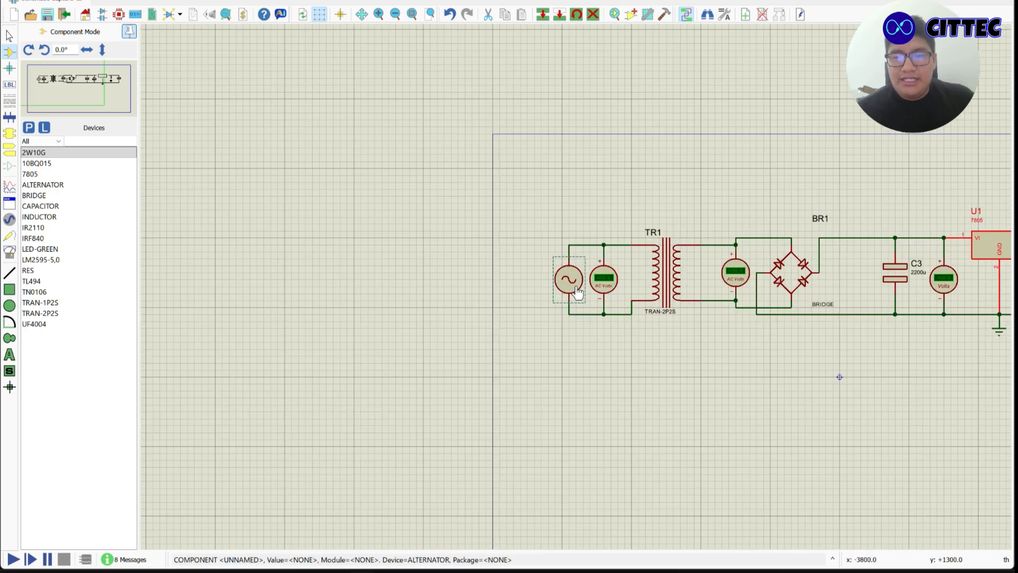
pyautogui.scroll(1, 630, 274)
pyautogui.scroll(2, 578, 280)
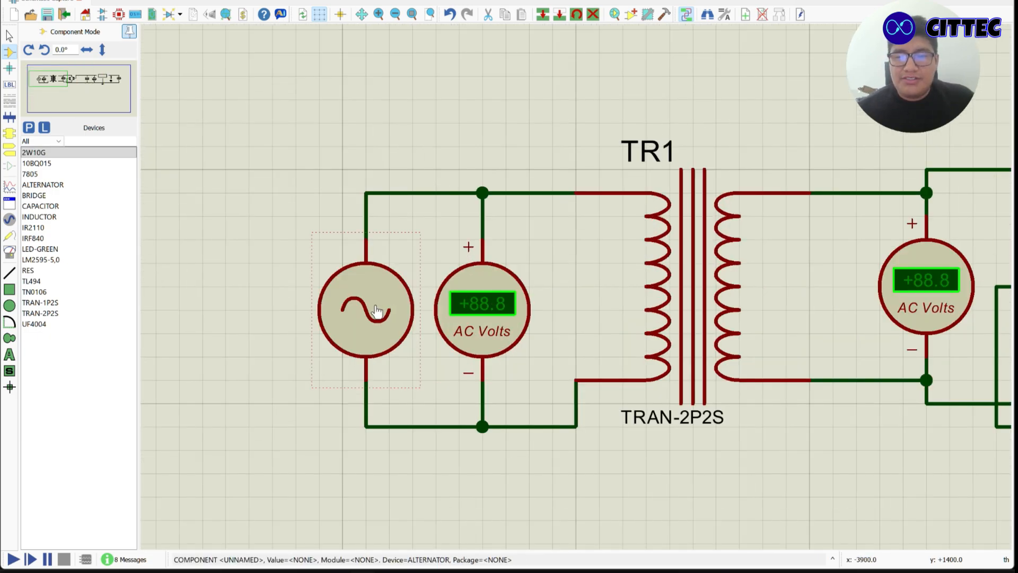
pyautogui.doubleClick(366, 310)
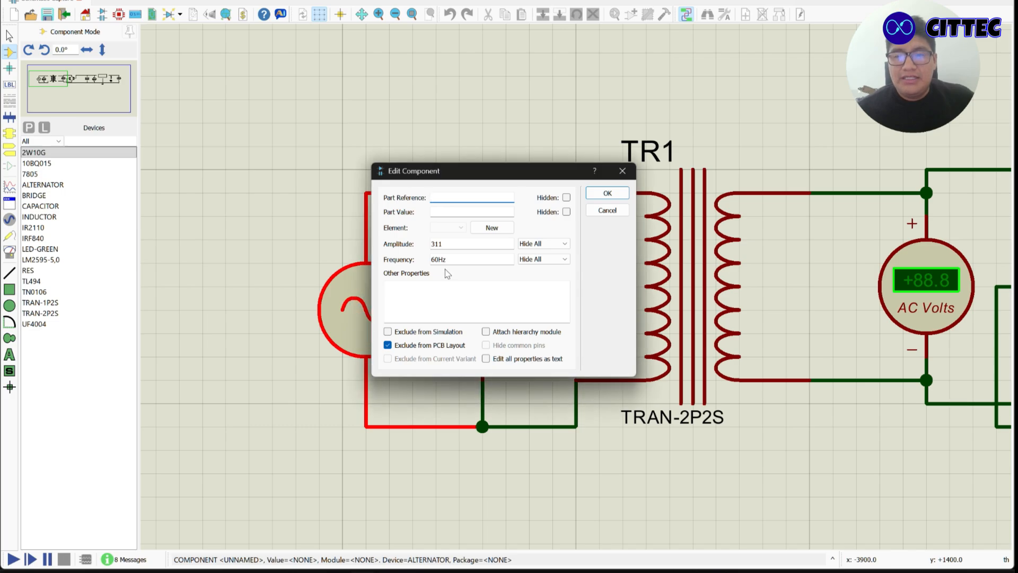
pyautogui.doubleClick(437, 244)
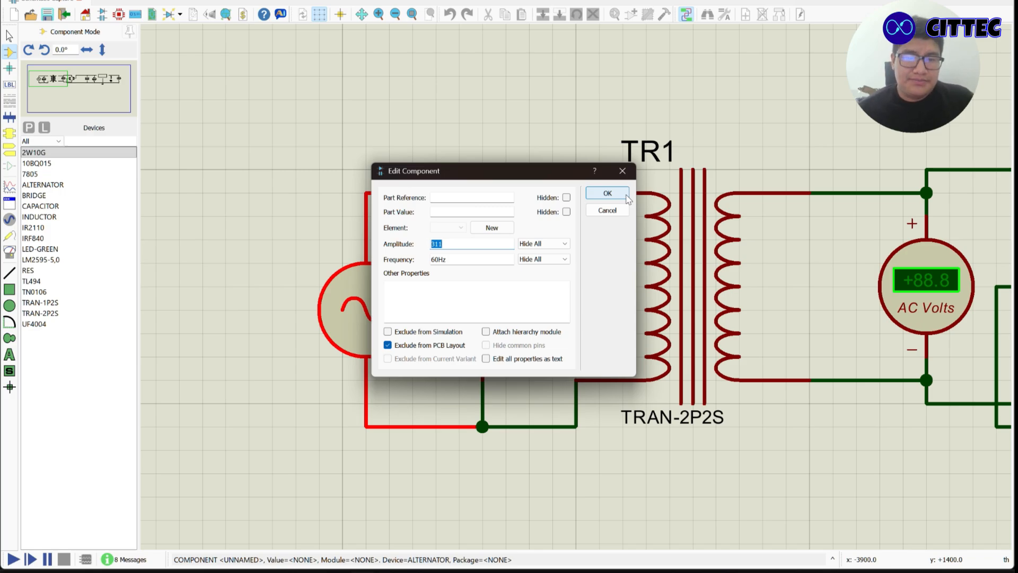
pyautogui.click(607, 194)
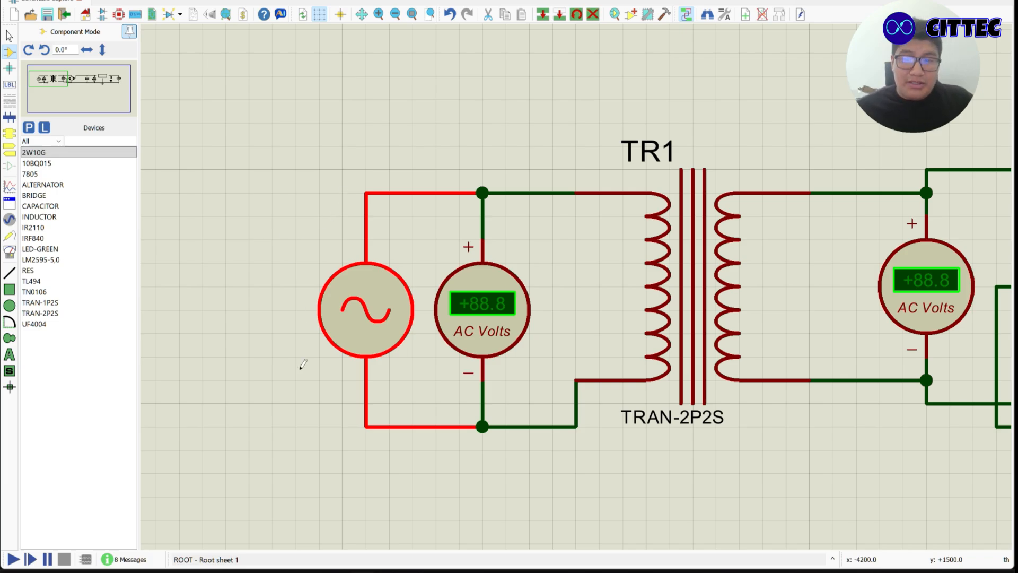
pyautogui.click(301, 412)
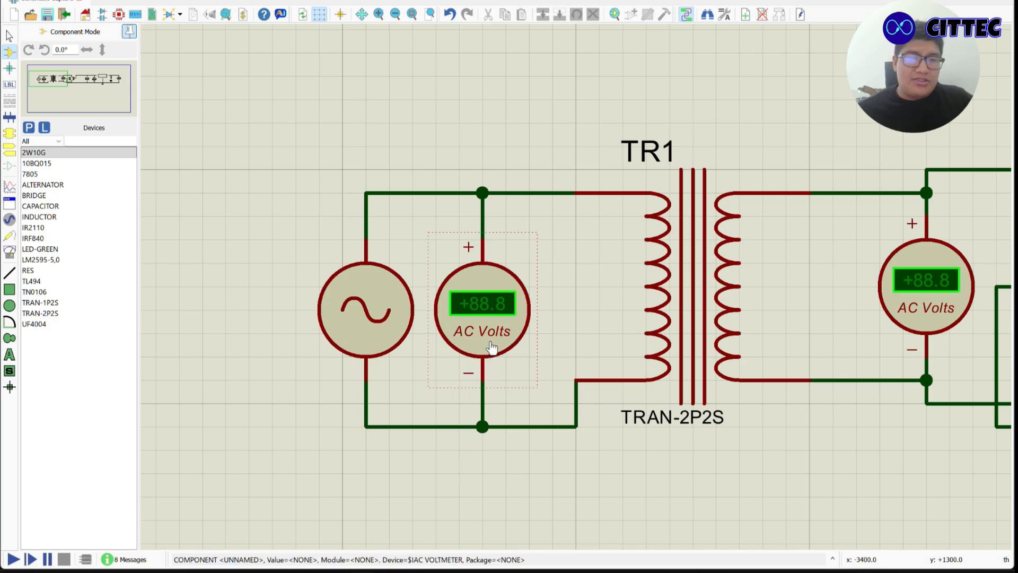
# Step: Review the properties of the AC voltmeter on the transformer's primary side and close them without making changes
pyautogui.click(488, 322)
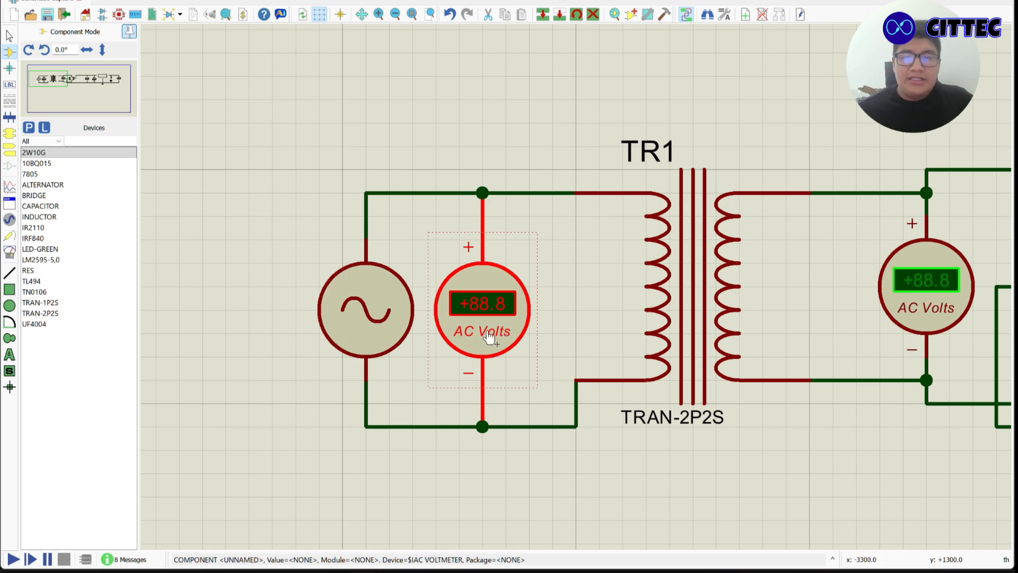
pyautogui.click(521, 362)
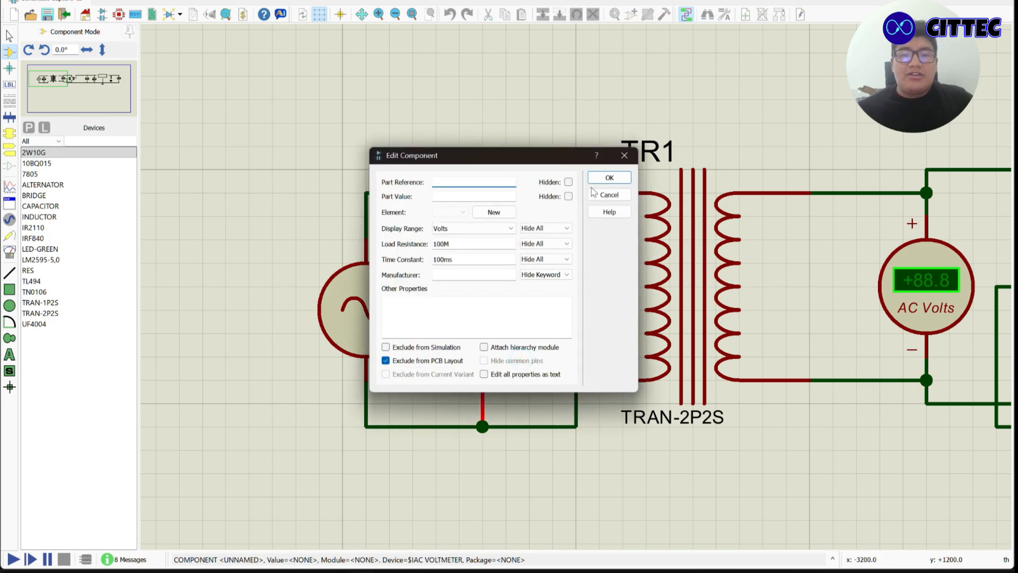
pyautogui.click(625, 155)
pyautogui.click(370, 295)
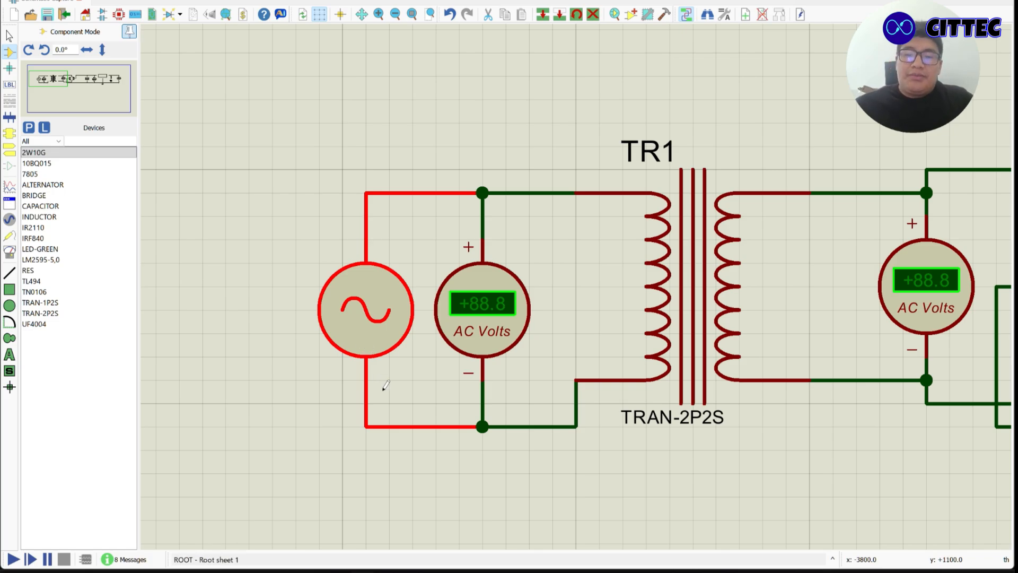
pyautogui.click(398, 154)
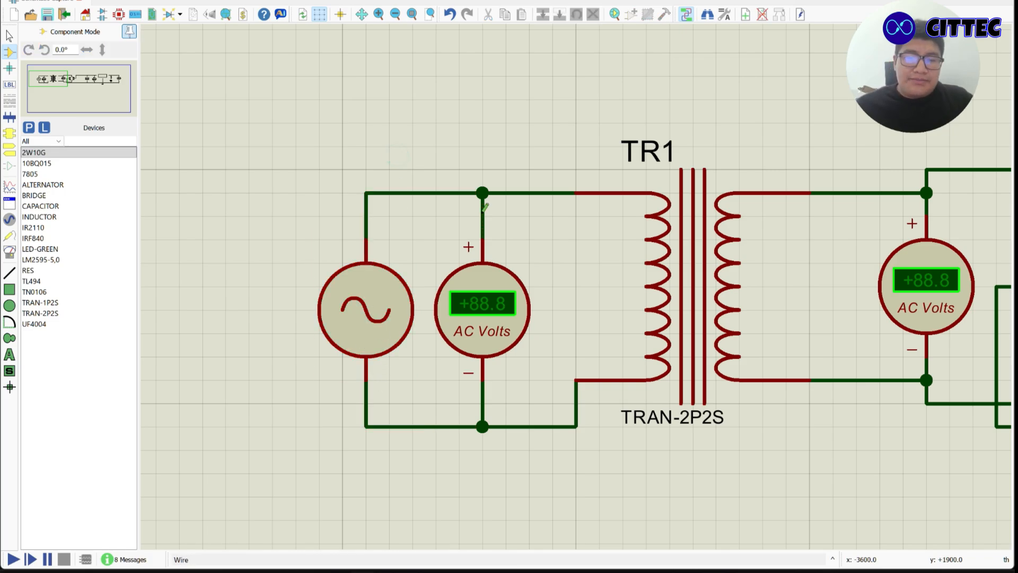
# Step: Examine the coupling factor in transformer TR1's properties and close them without making changes
pyautogui.doubleClick(663, 264)
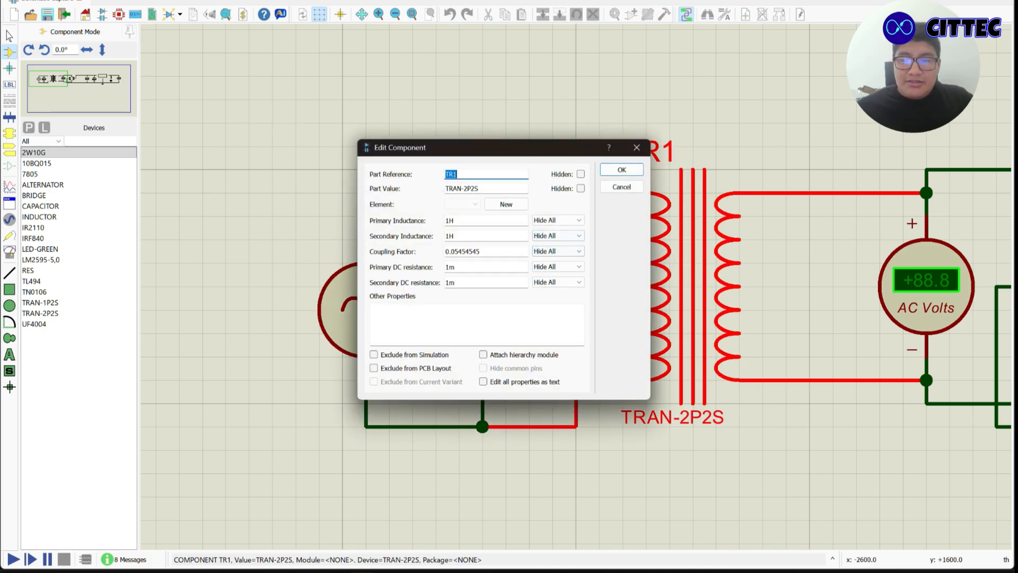
pyautogui.doubleClick(483, 250)
pyautogui.moveTo(445, 251); pyautogui.dragTo(470, 252)
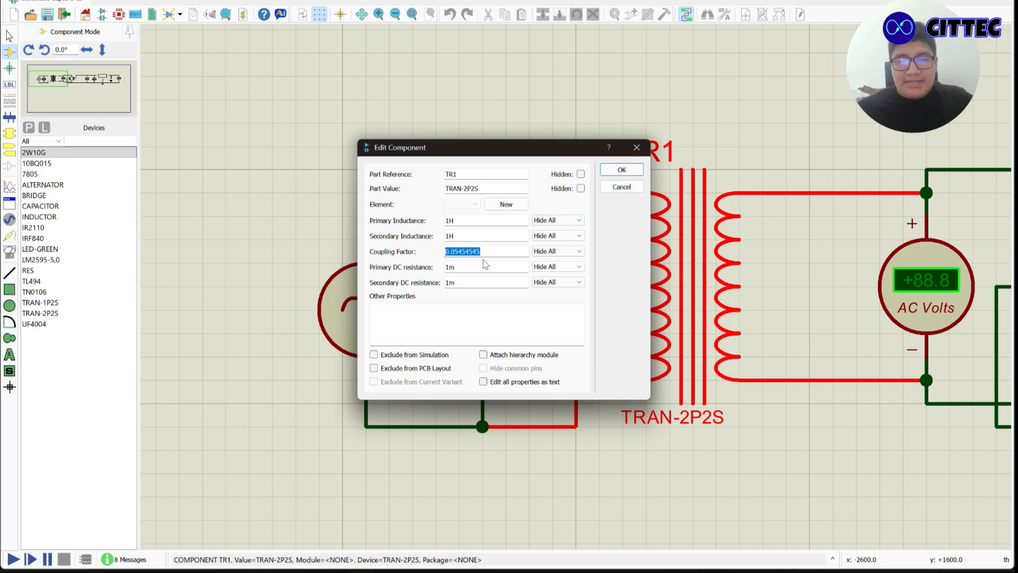
pyautogui.click(636, 147)
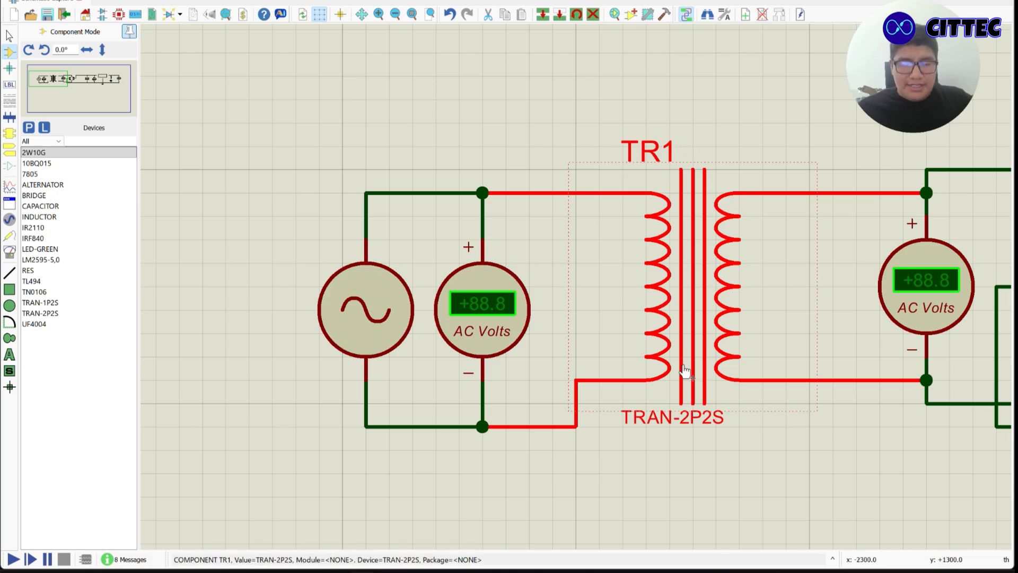
# Step: Recheck the inductances and coupling factor in transformer TR1's properties and close them unchanged
pyautogui.doubleClick(679, 275)
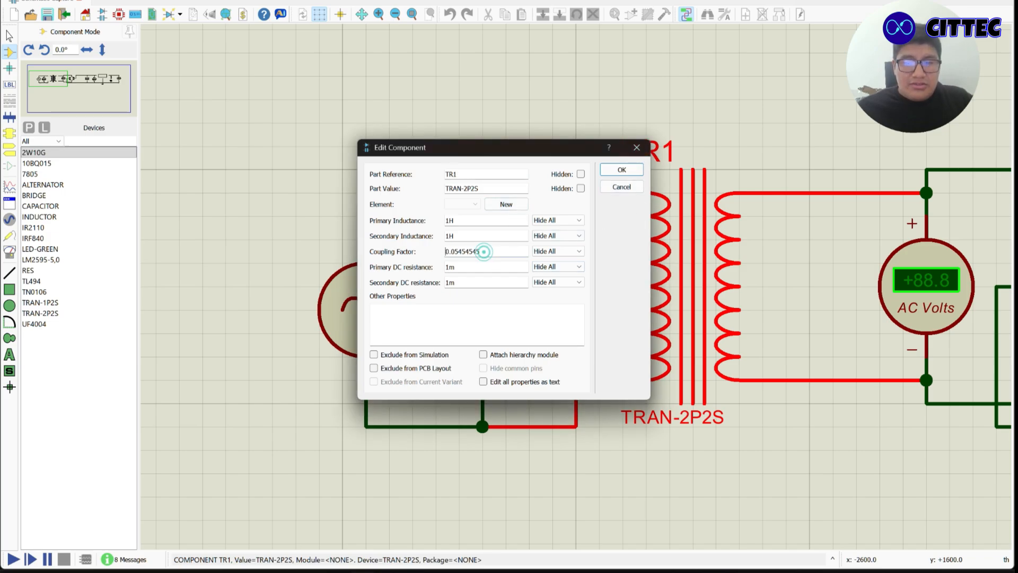
pyautogui.click(636, 148)
pyautogui.scroll(-2, 523, 289)
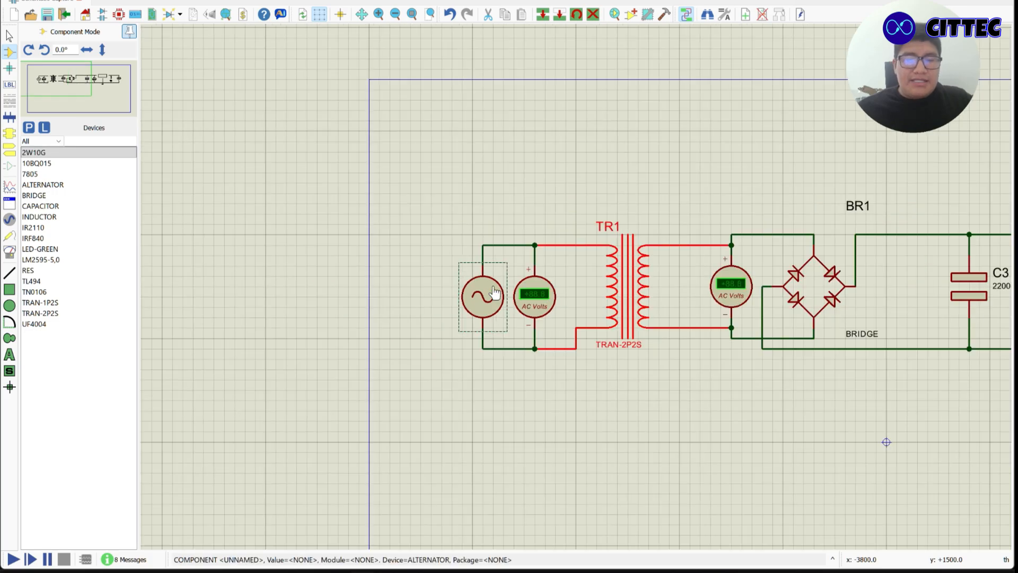
# Step: Start the simulation of the complete power supply circuit
pyautogui.scroll(-1, 524, 289)
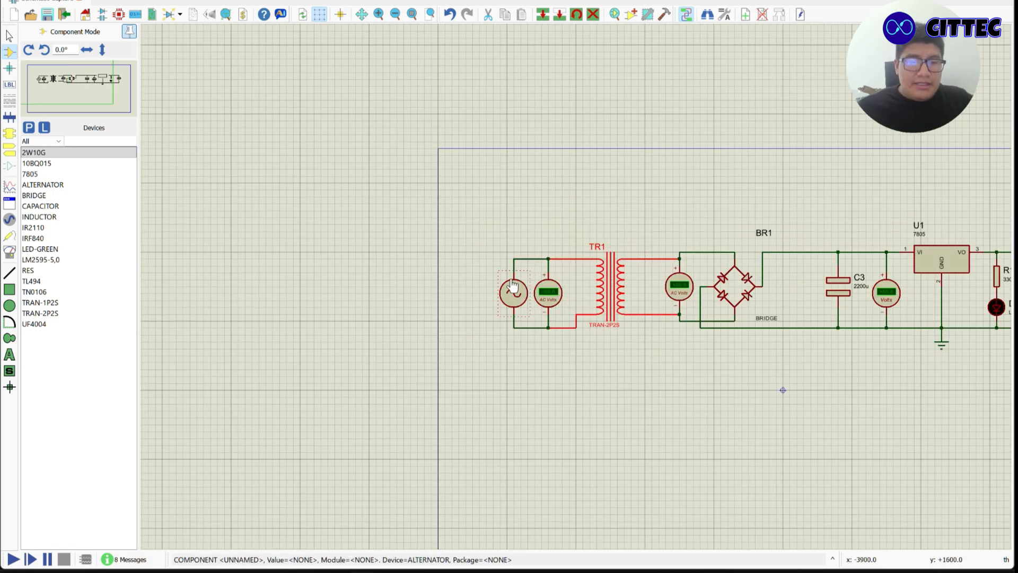
pyautogui.scroll(-1, 528, 290)
pyautogui.scroll(2, 674, 291)
pyautogui.scroll(2, 641, 281)
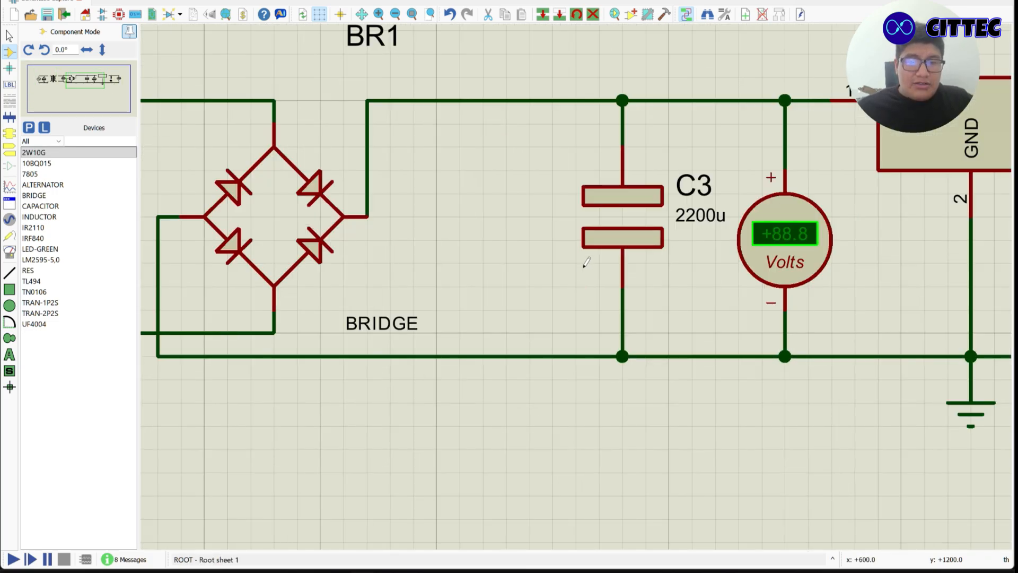
pyautogui.scroll(-2, 497, 270)
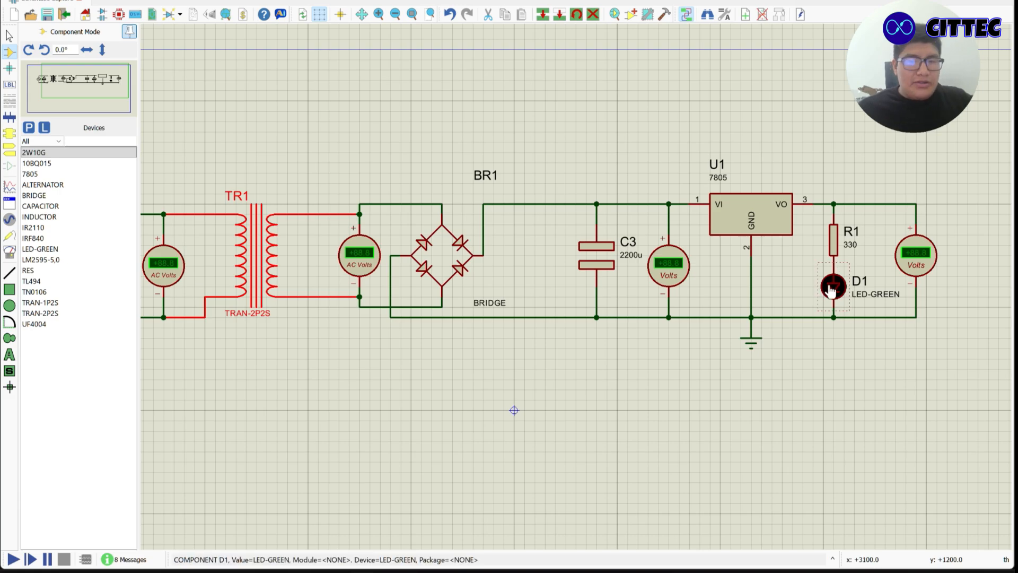
pyautogui.scroll(-3, 576, 286)
pyautogui.scroll(2, 577, 291)
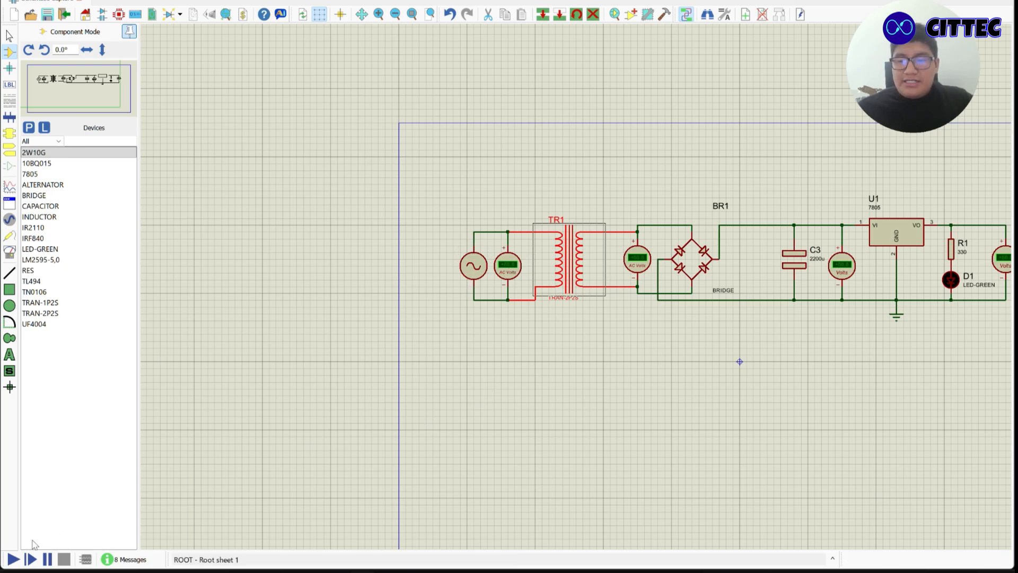
pyautogui.click(13, 559)
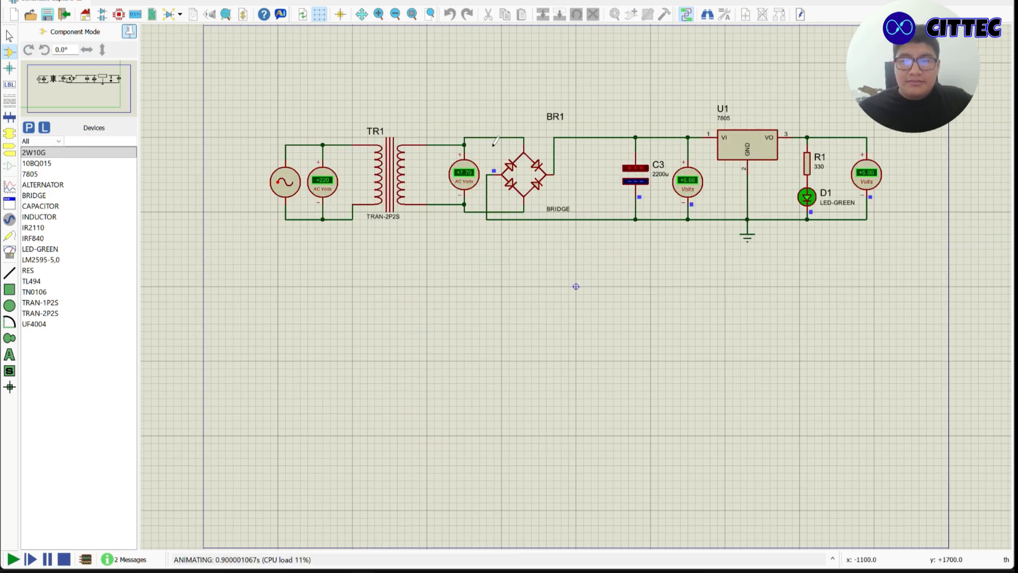
# Step: Read the AC voltmeters on the primary and secondary sides of transformer TR1 in the running simulation
pyautogui.scroll(2, 422, 296)
pyautogui.scroll(-1, 422, 318)
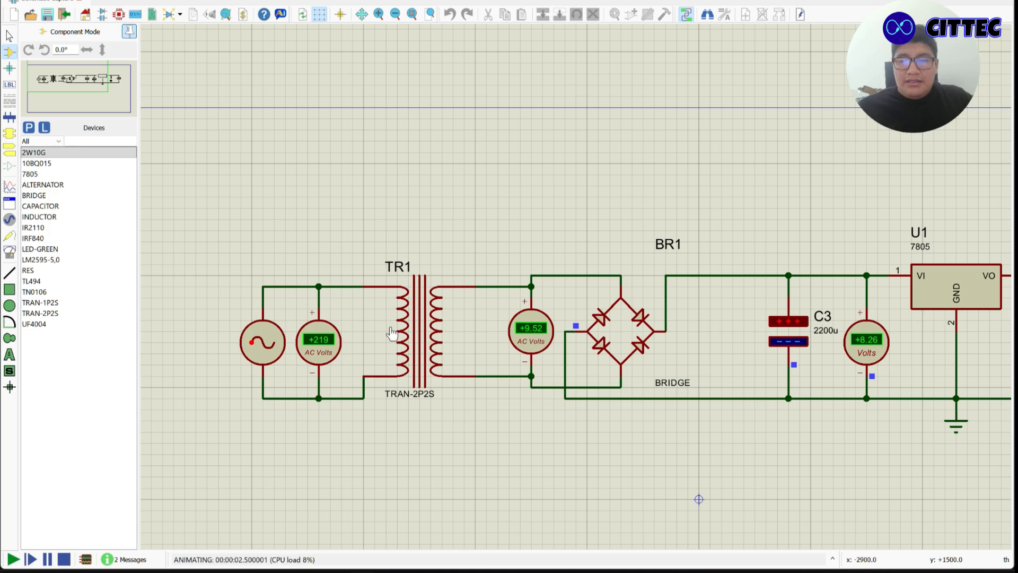
pyautogui.scroll(1, 222, 347)
pyautogui.scroll(-1, 578, 265)
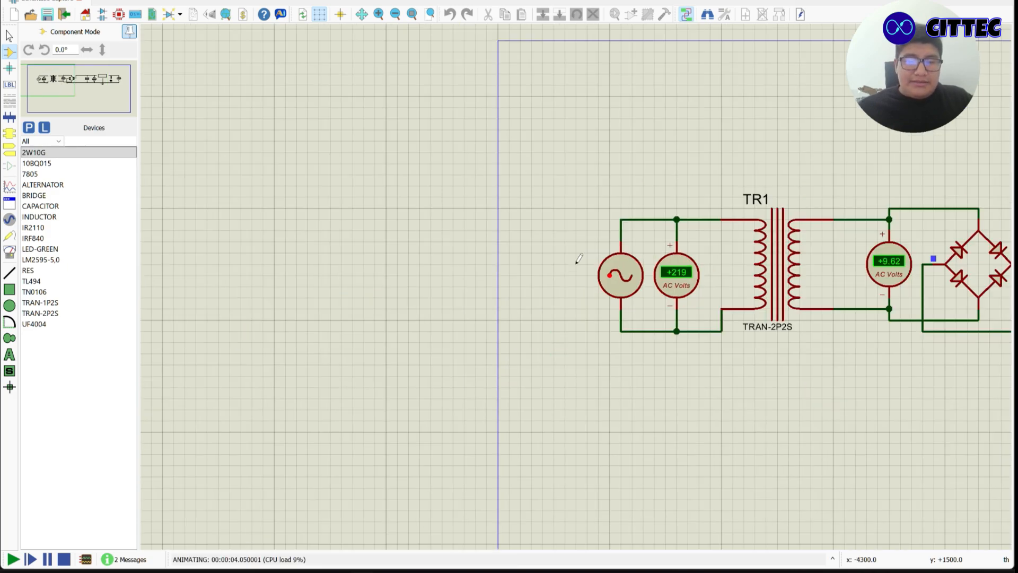
pyautogui.scroll(2, 579, 281)
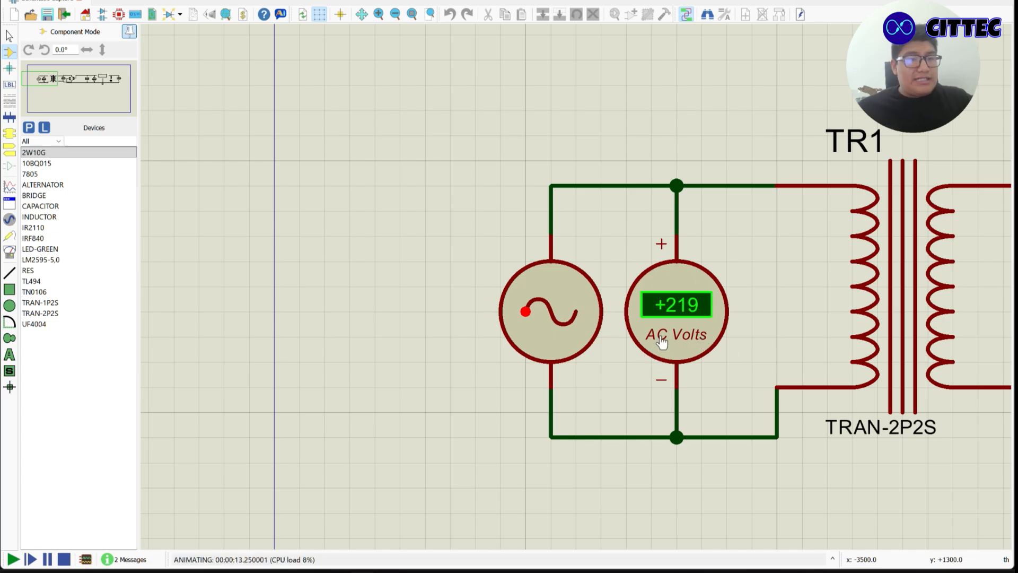
pyautogui.scroll(-2, 495, 314)
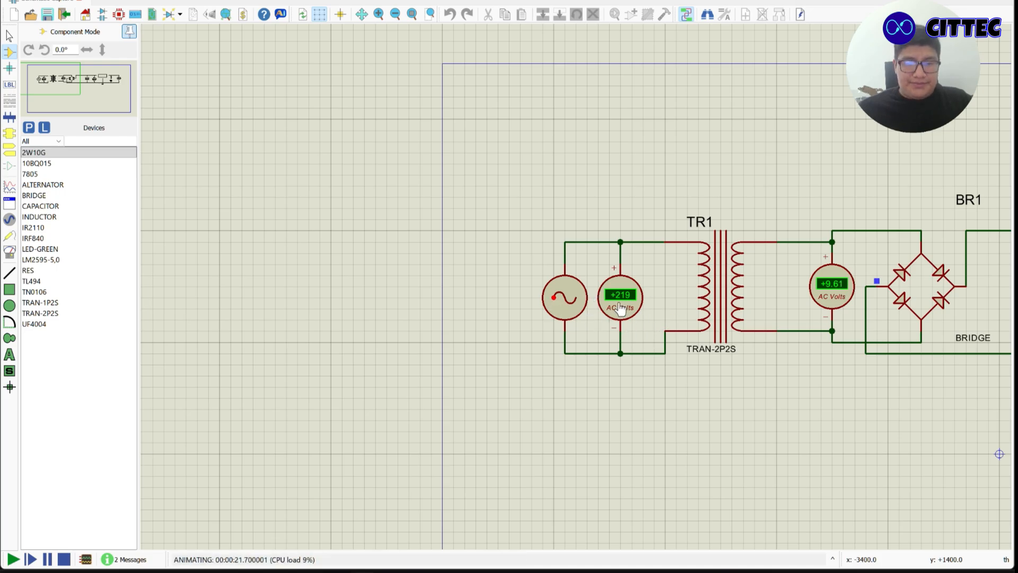
pyautogui.scroll(1, 721, 312)
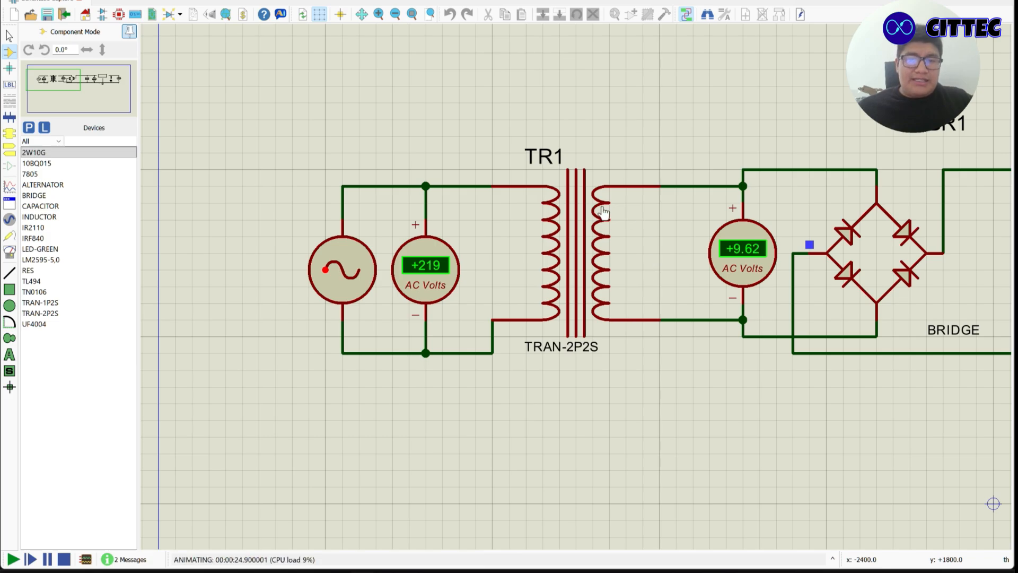
pyautogui.scroll(2, 752, 270)
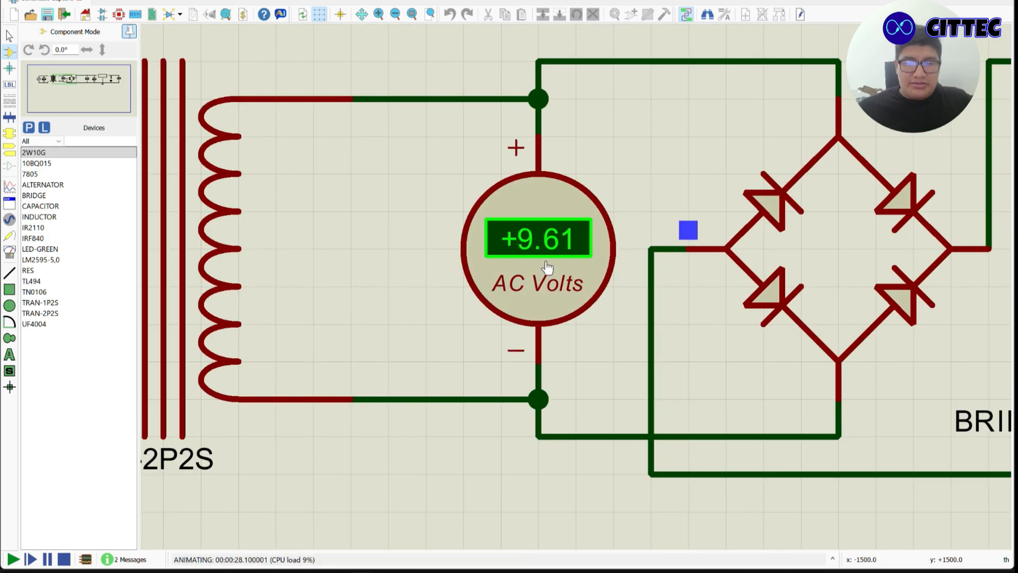
pyautogui.scroll(-1, 472, 271)
pyautogui.scroll(-1, 372, 275)
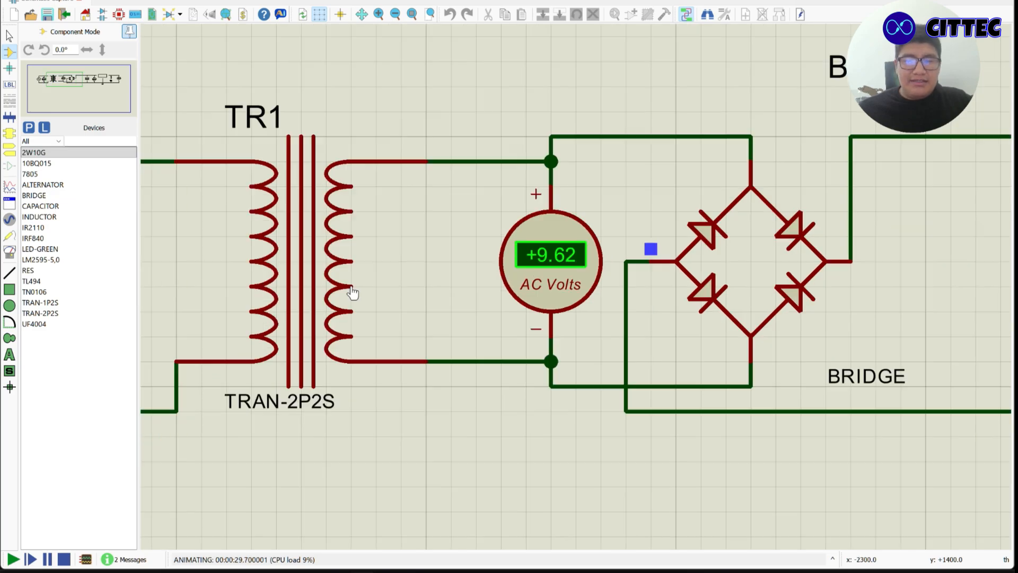
pyautogui.scroll(-1, 501, 282)
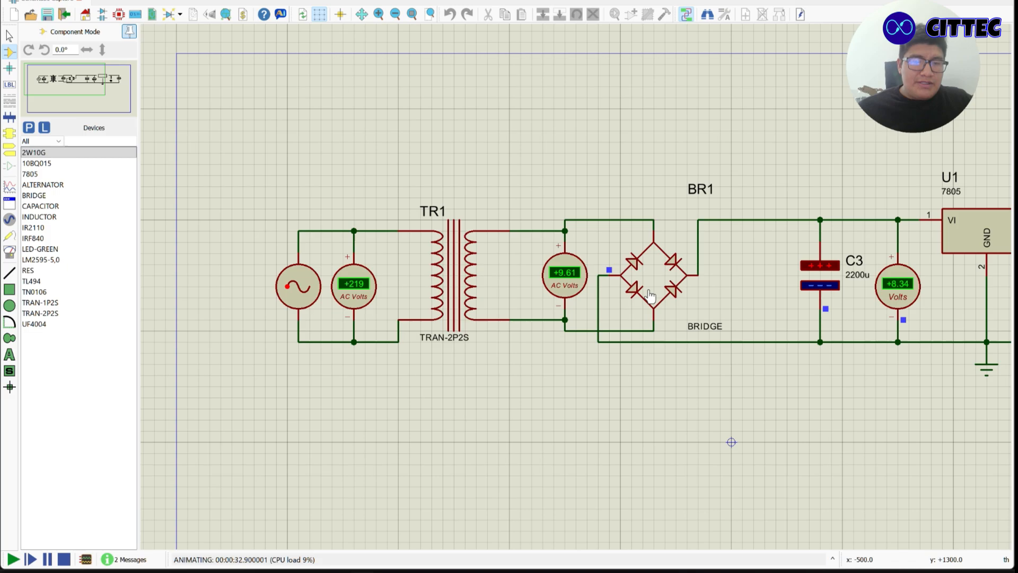
# Step: Examine the DC voltmeters across filter capacitor C3 and at the 7805 regulator's output, along with LED D1
pyautogui.scroll(-2, 683, 285)
pyautogui.scroll(1, 725, 291)
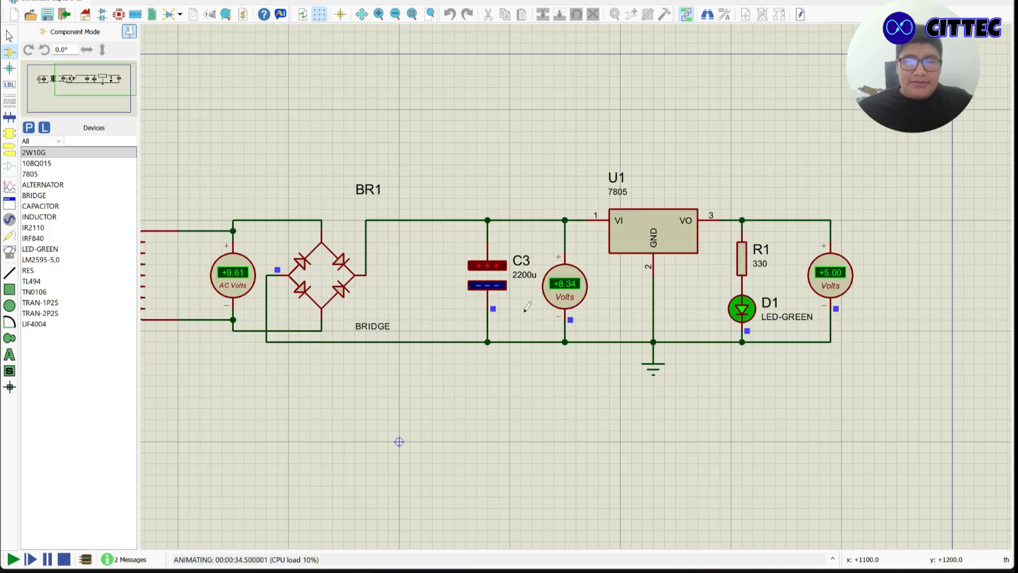
pyautogui.scroll(1, 527, 307)
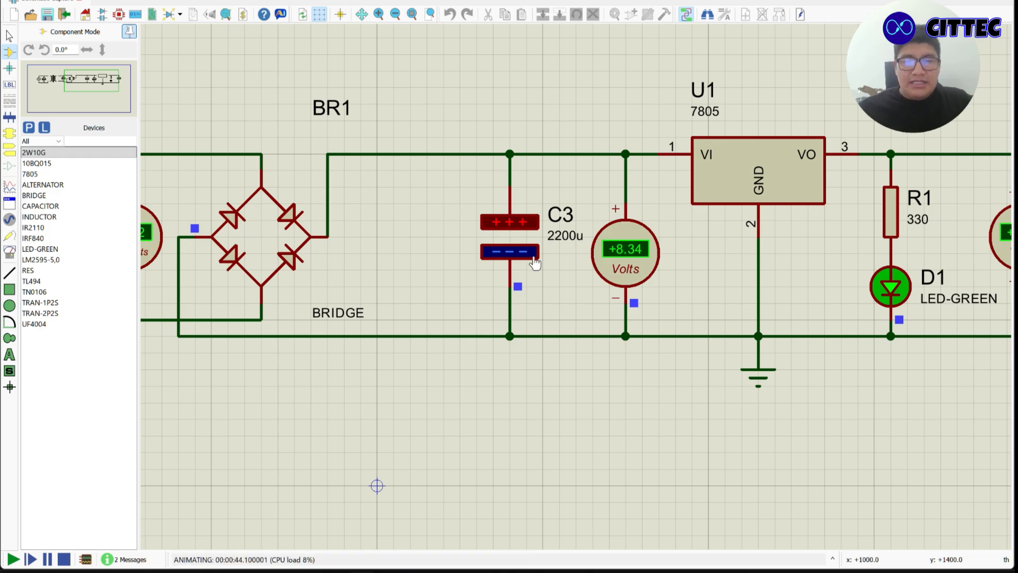
pyautogui.scroll(-1, 541, 265)
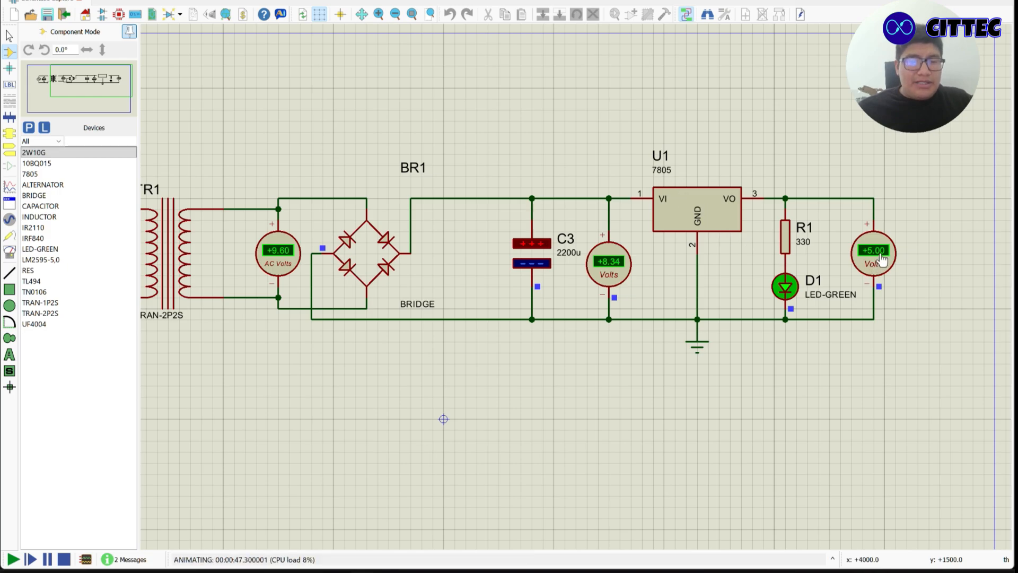
pyautogui.scroll(1, 885, 256)
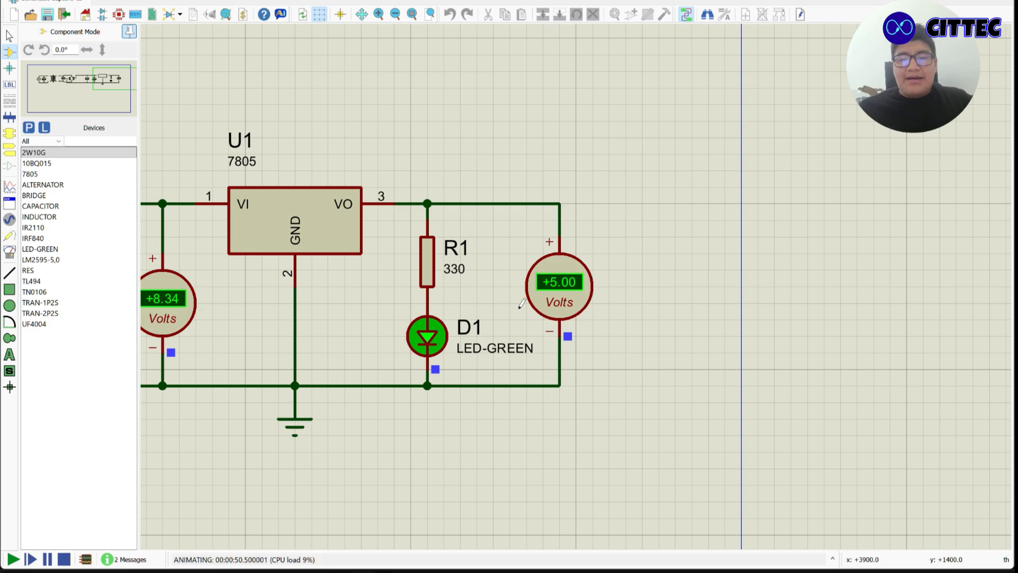
pyautogui.scroll(-2, 512, 298)
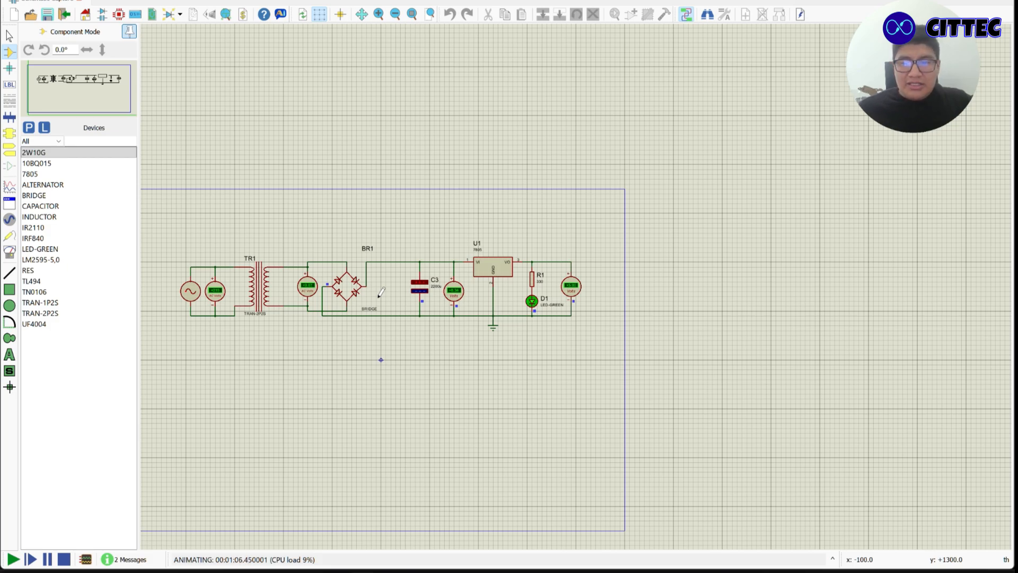
pyautogui.scroll(3, 382, 297)
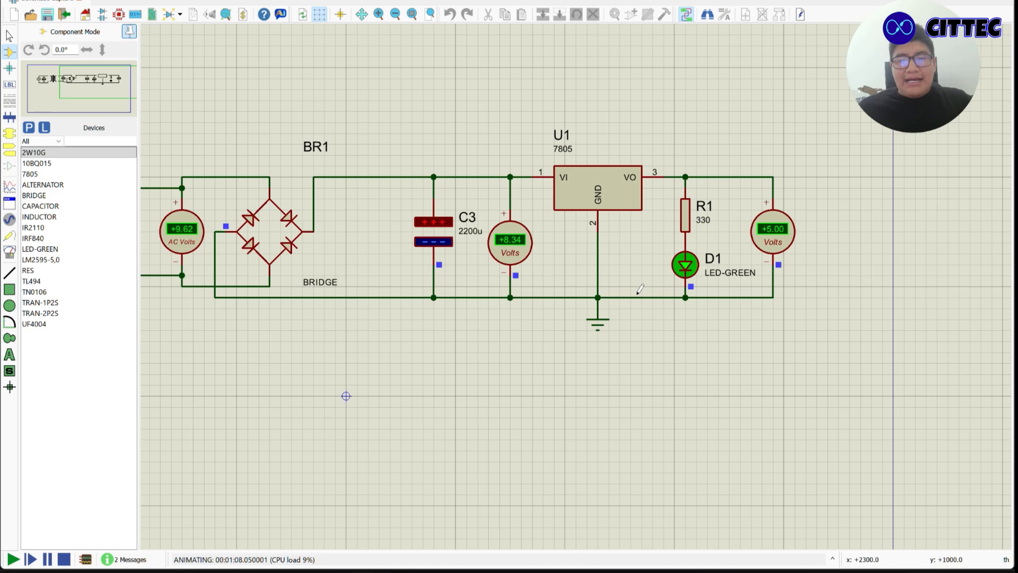
pyautogui.scroll(-3, 640, 289)
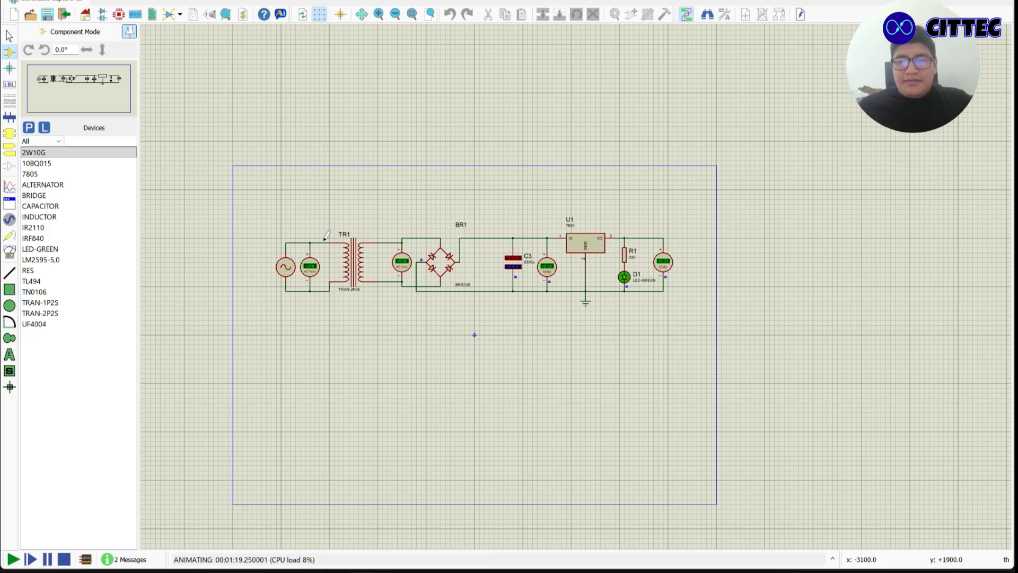
pyautogui.scroll(1, 339, 243)
pyautogui.scroll(-1, 578, 287)
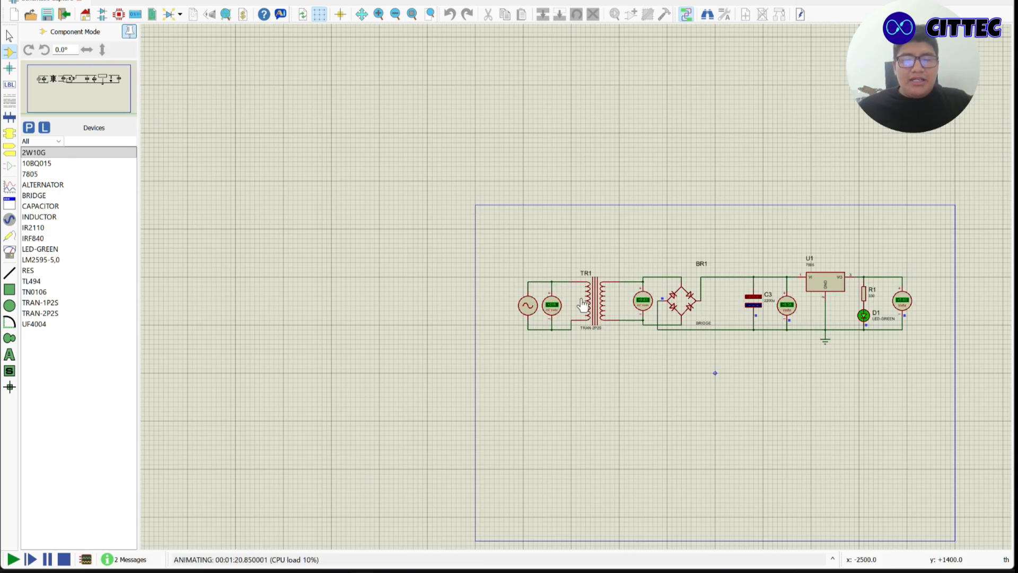
pyautogui.scroll(-2, 578, 286)
pyautogui.scroll(1, 580, 281)
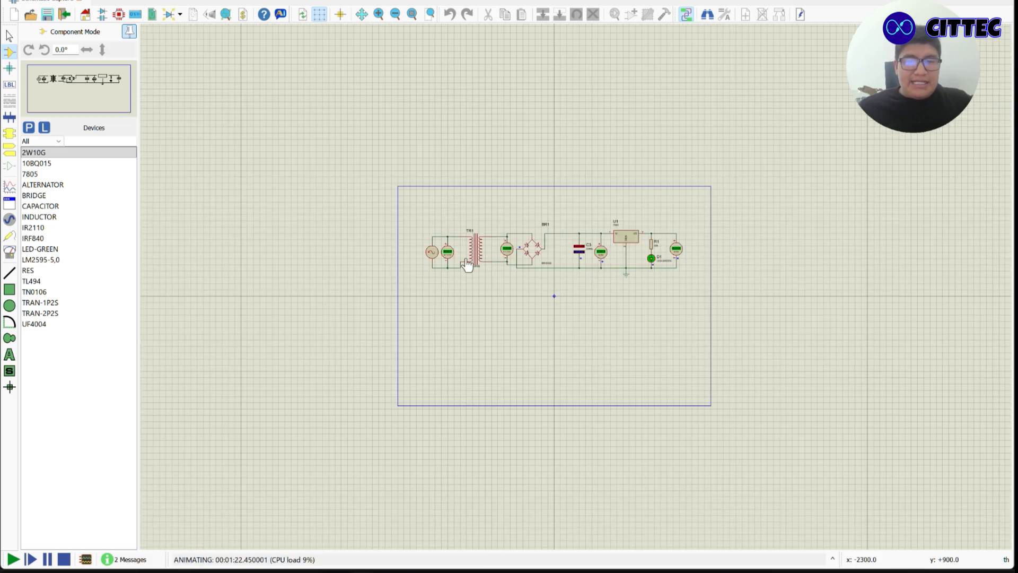
pyautogui.scroll(1, 466, 264)
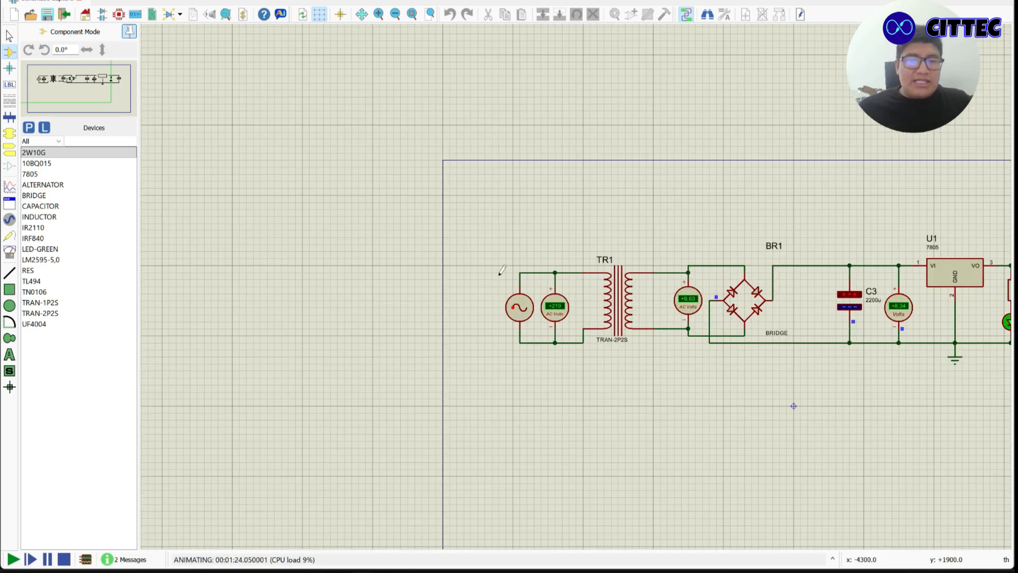
pyautogui.scroll(-1, 615, 313)
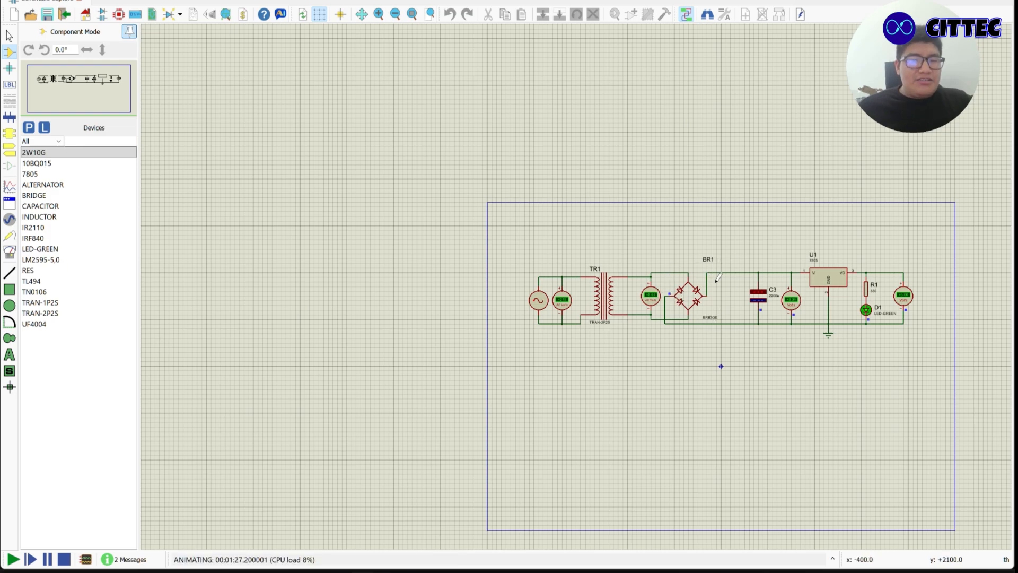
pyautogui.scroll(1, 719, 277)
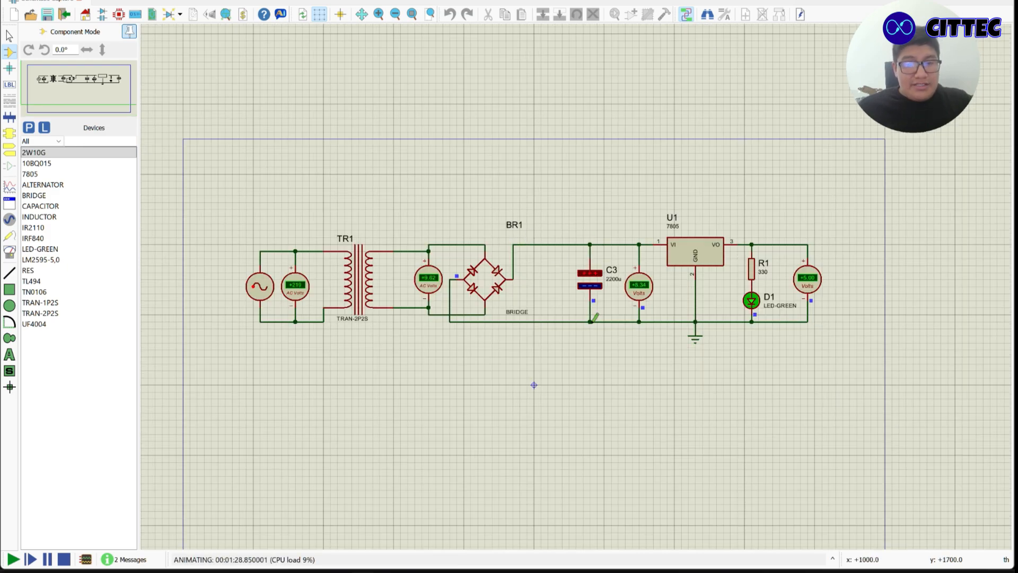